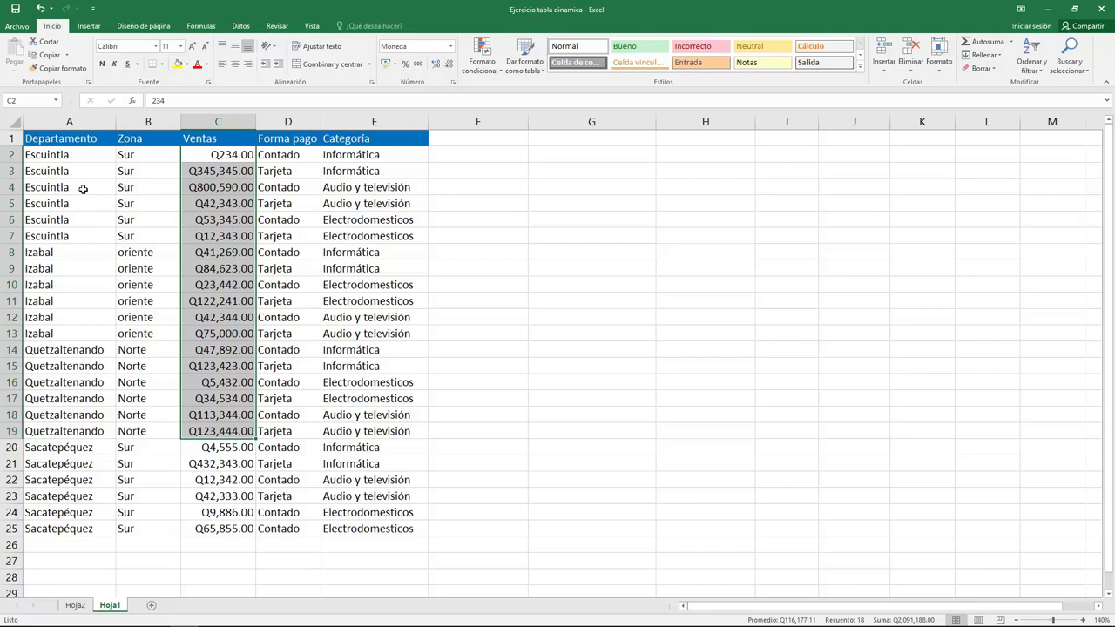
Select various department, zone, payment-type and category entries in the sales data.
left_click_drag(54, 157, 58, 190)
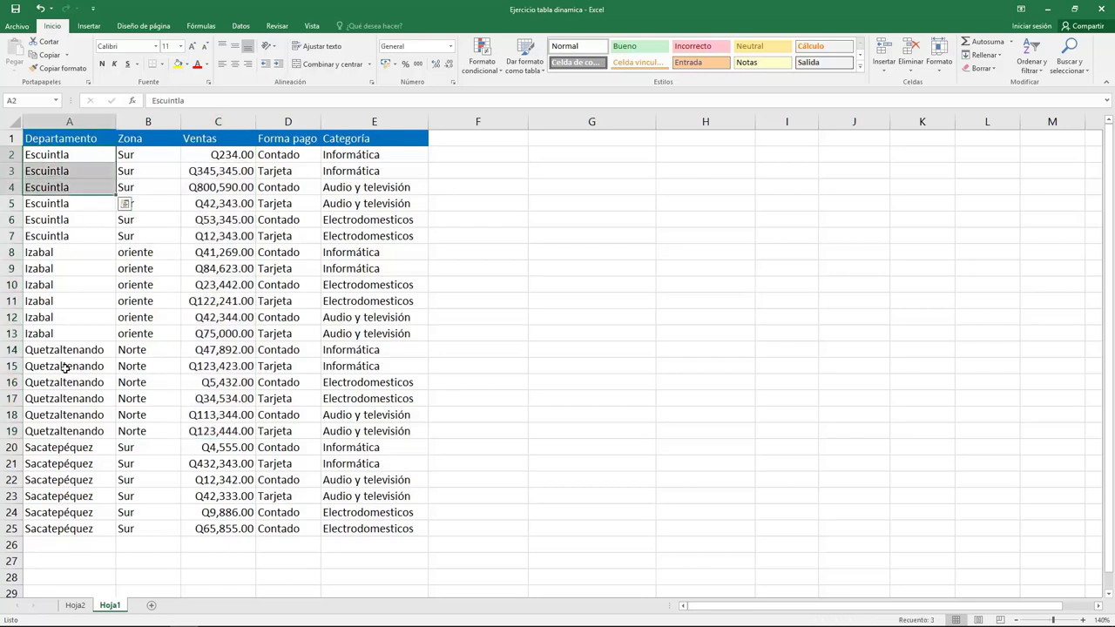
left_click(77, 414)
left_click(63, 494)
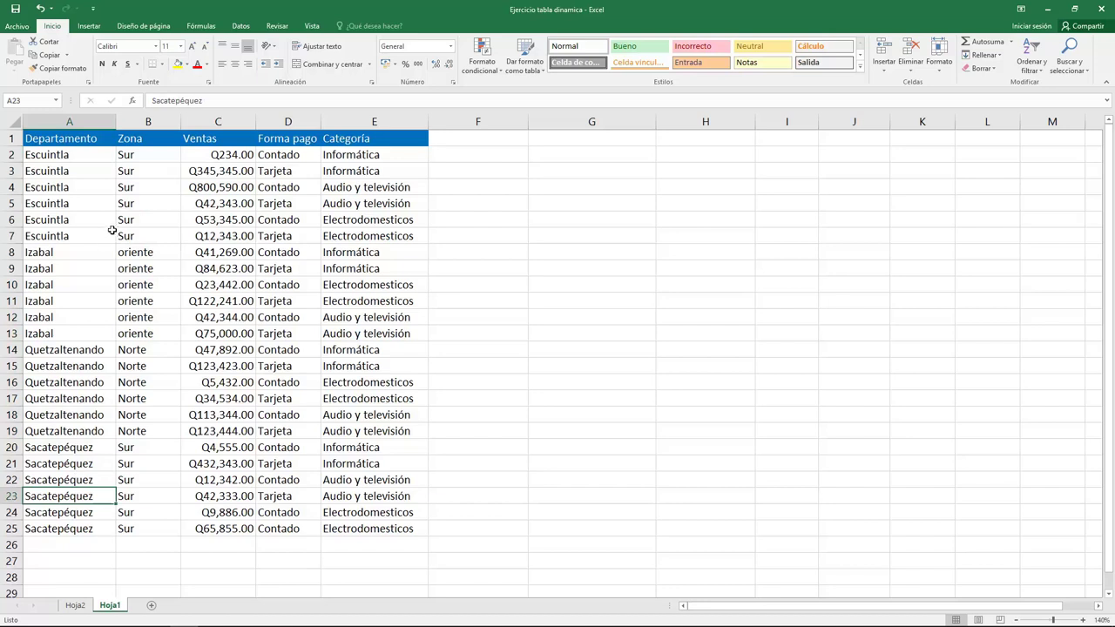
left_click_drag(134, 157, 135, 236)
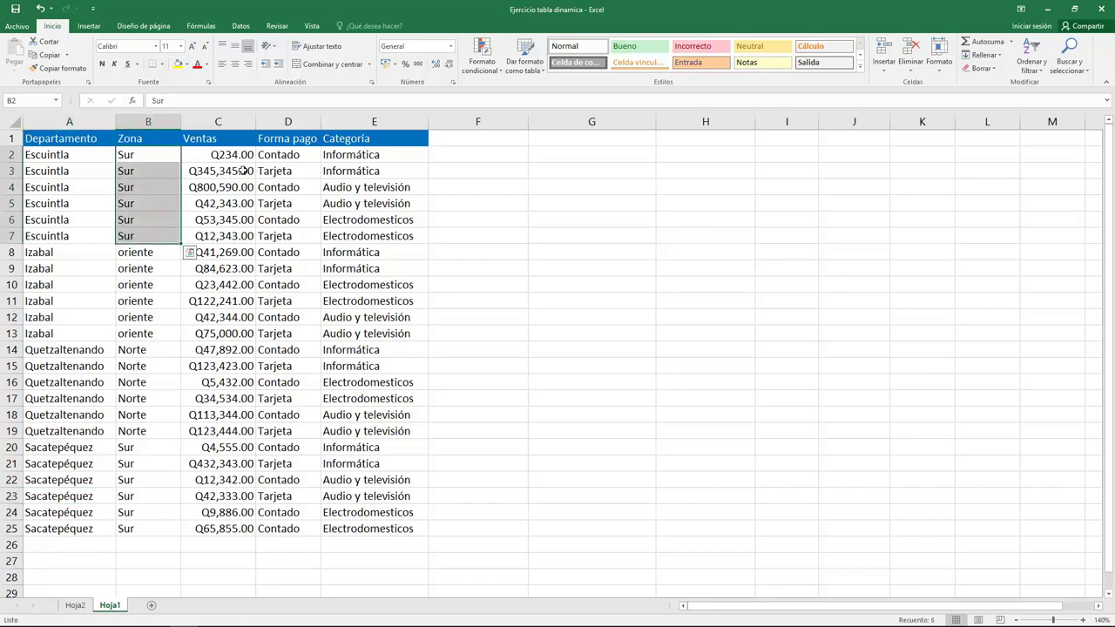
left_click_drag(280, 156, 287, 268)
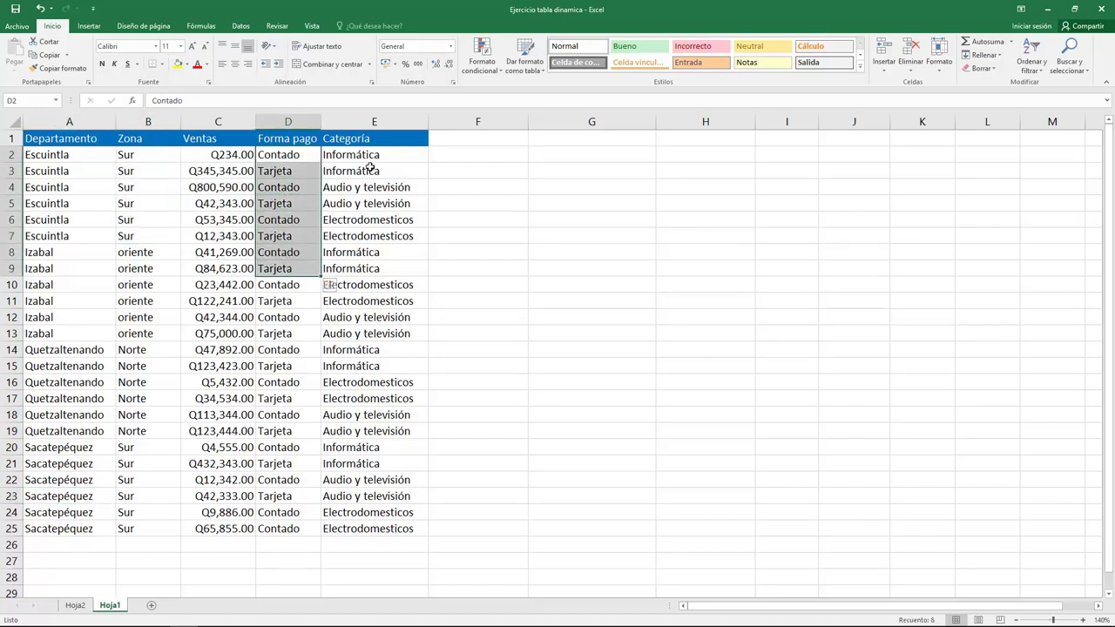
left_click_drag(363, 158, 376, 222)
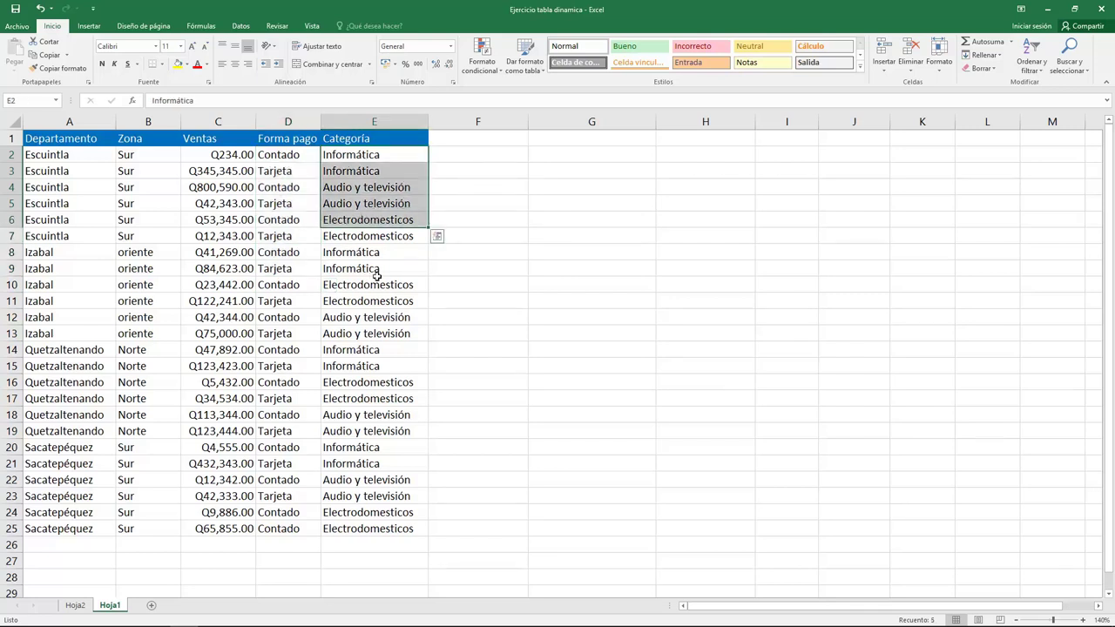
left_click(520, 296)
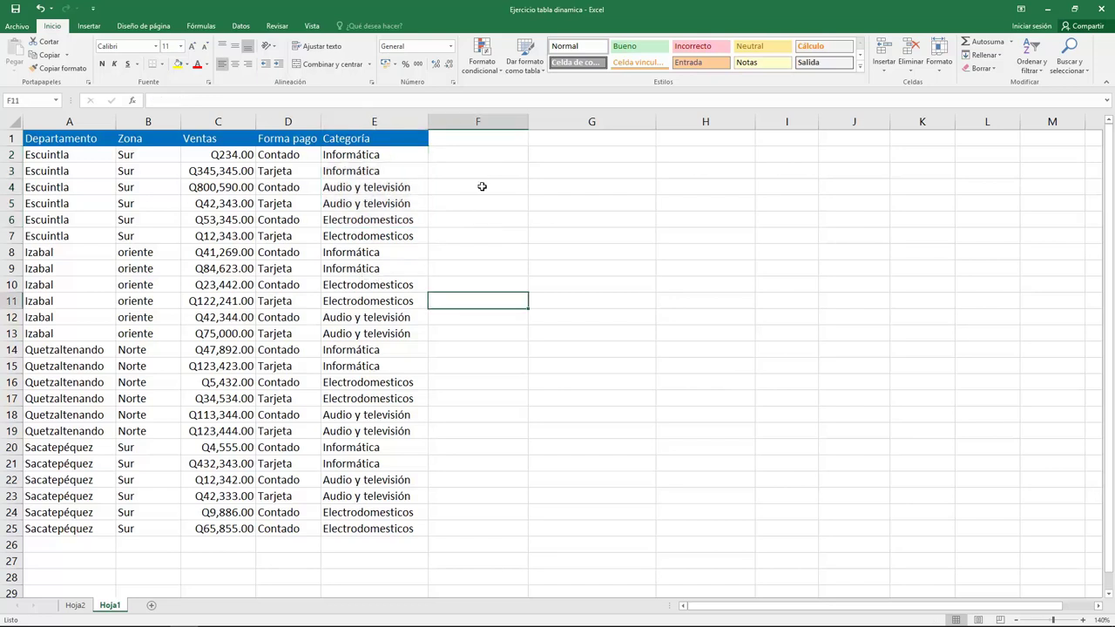
Insert a pivot table at G5 from the sales range Hoja1!$A$1:$E$25.
left_click(557, 204)
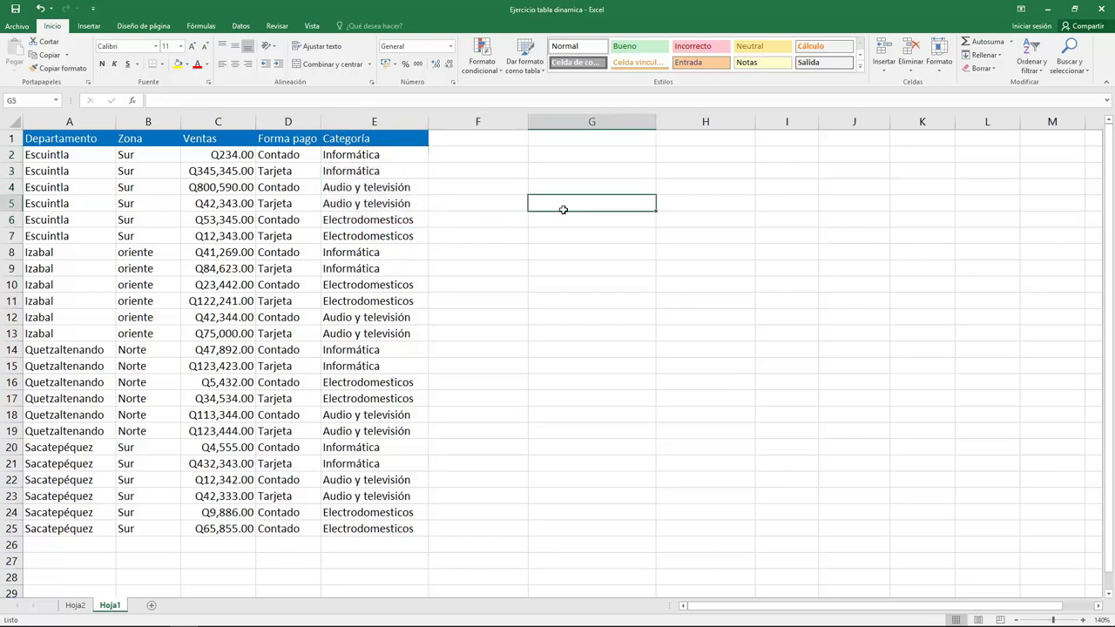
left_click(88, 26)
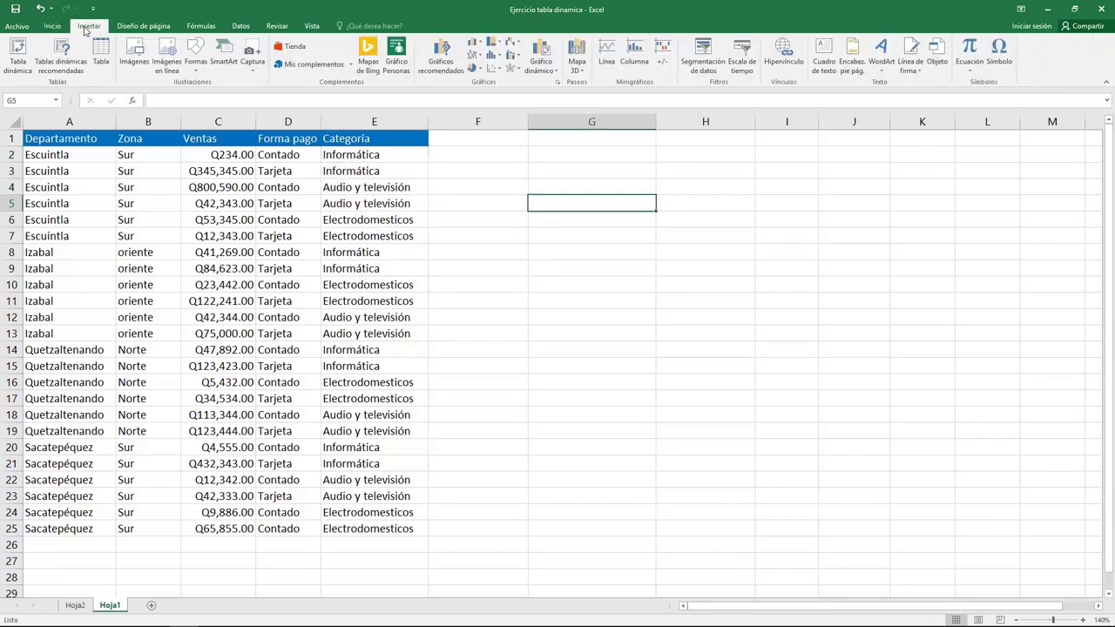
left_click(19, 61)
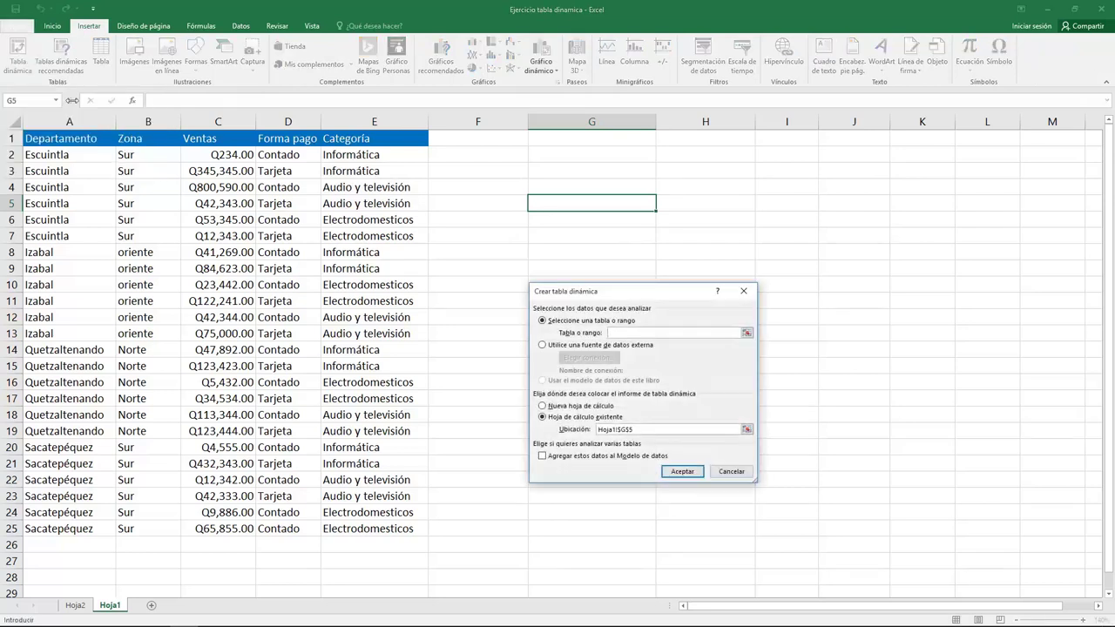
left_click_drag(645, 295, 542, 242)
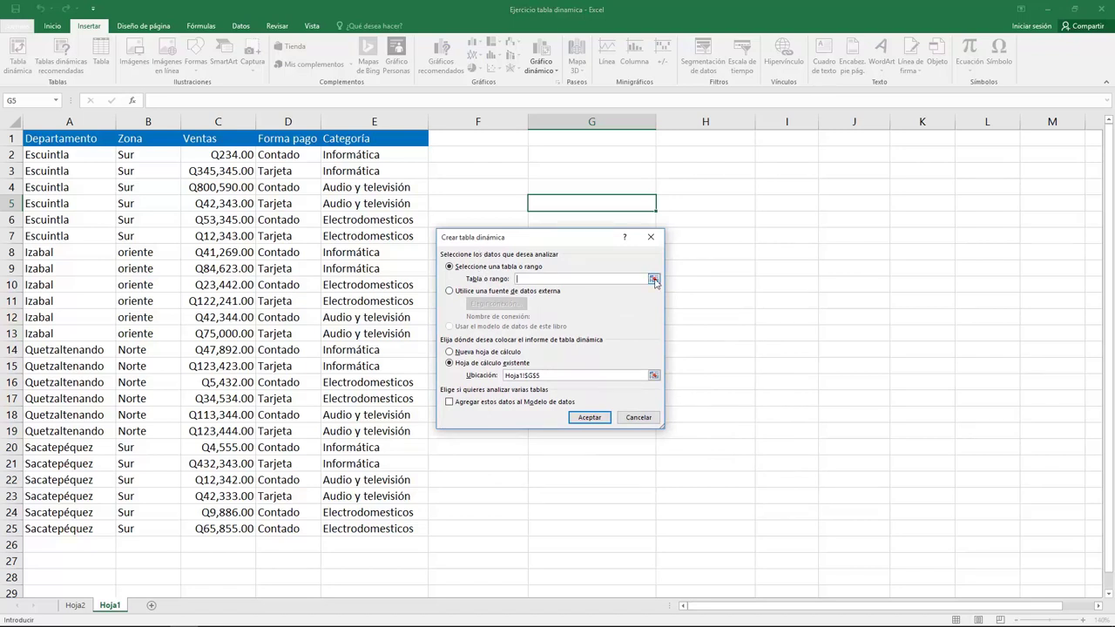
left_click(654, 280)
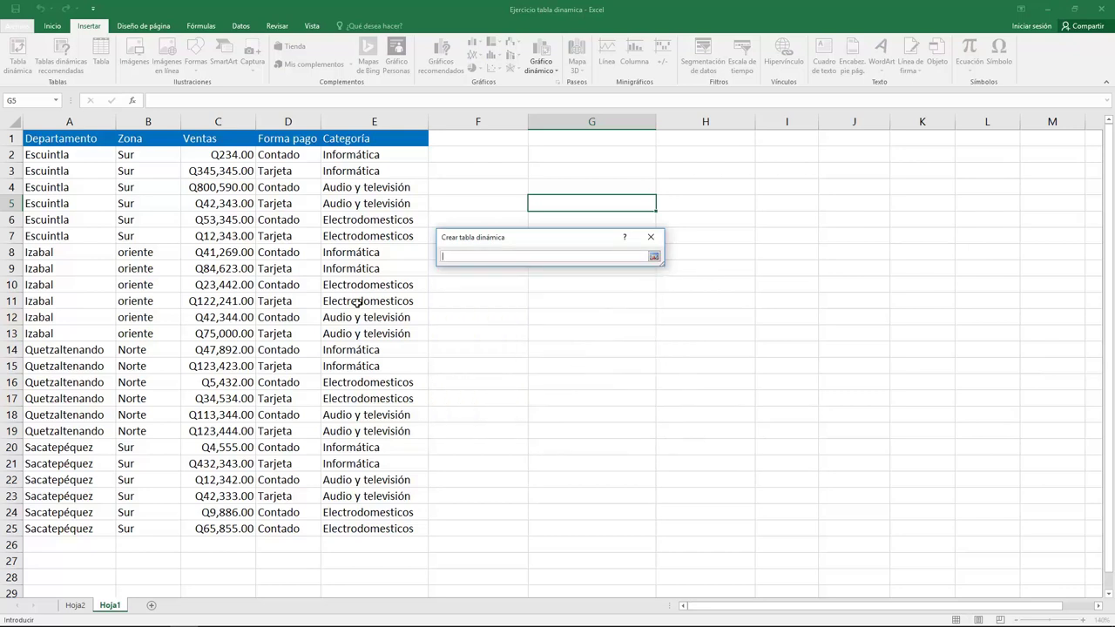
left_click_drag(55, 138, 379, 527)
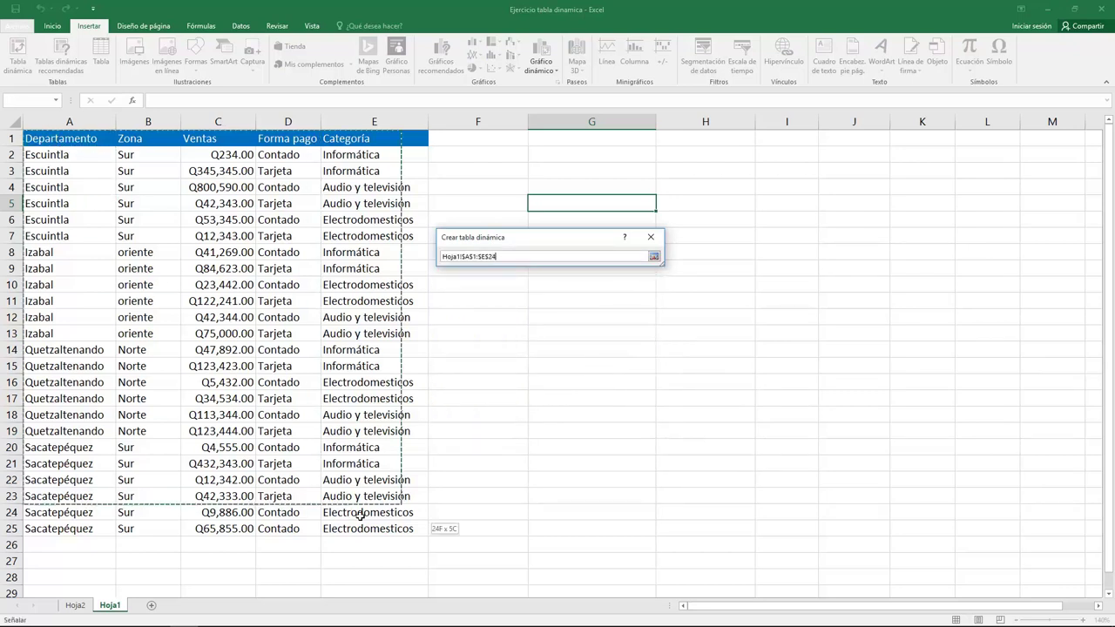
left_click(654, 256)
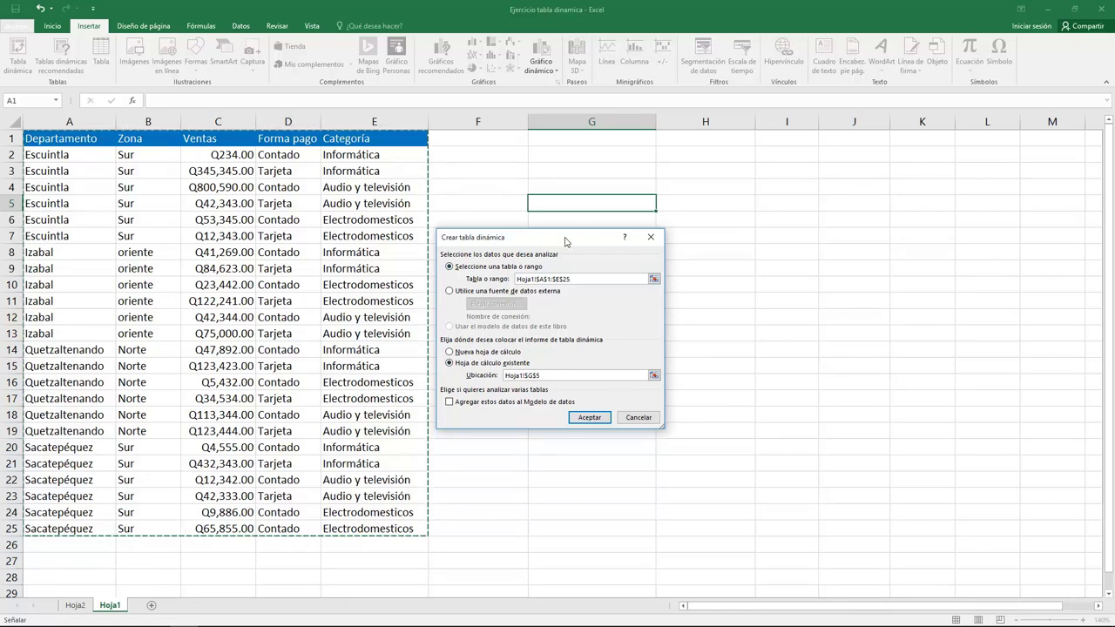
left_click_drag(564, 241, 405, 198)
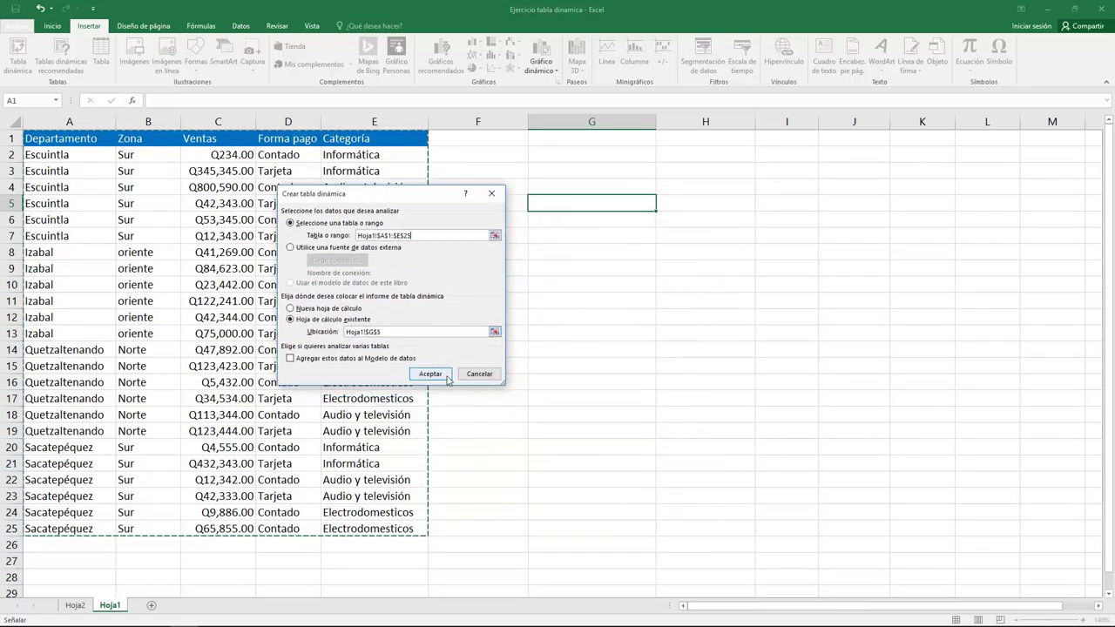
left_click(446, 376)
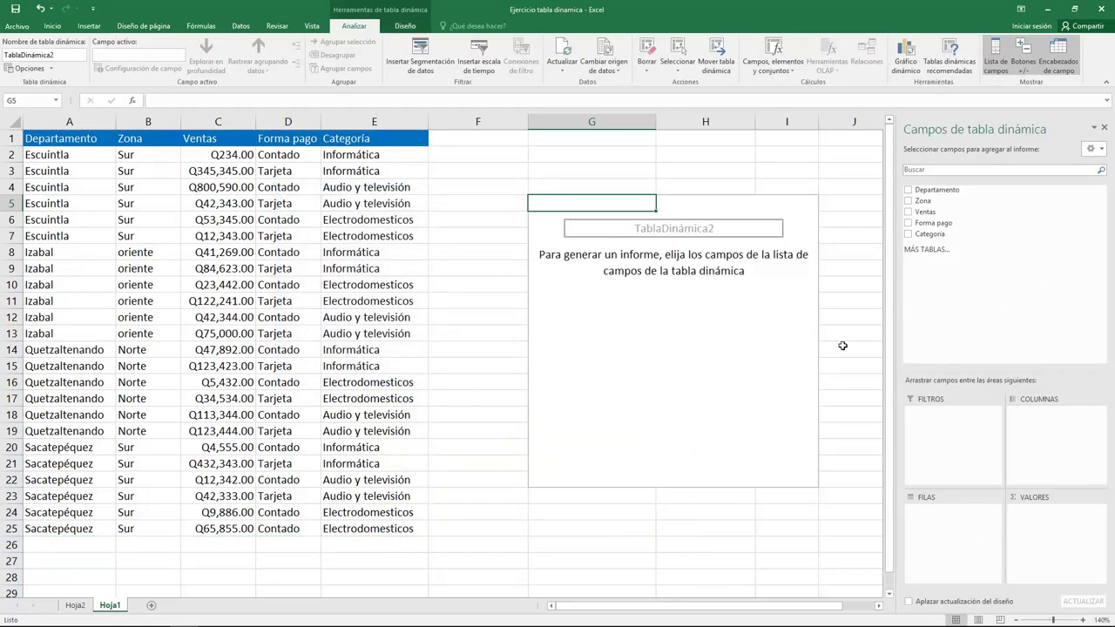
left_click(854, 323)
left_click(701, 324)
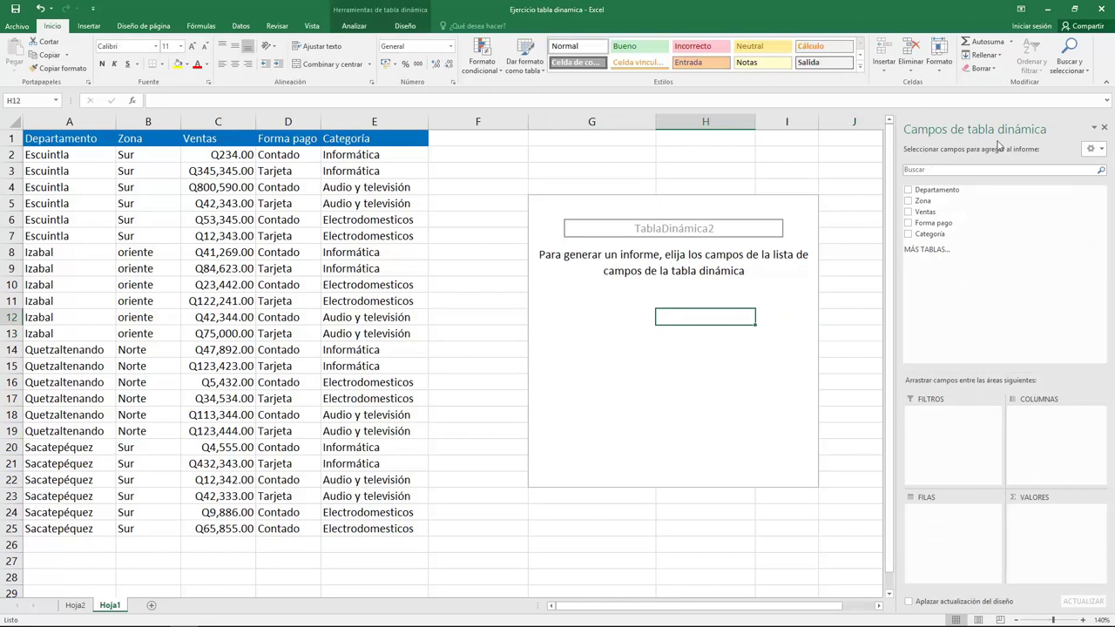
left_click(465, 244)
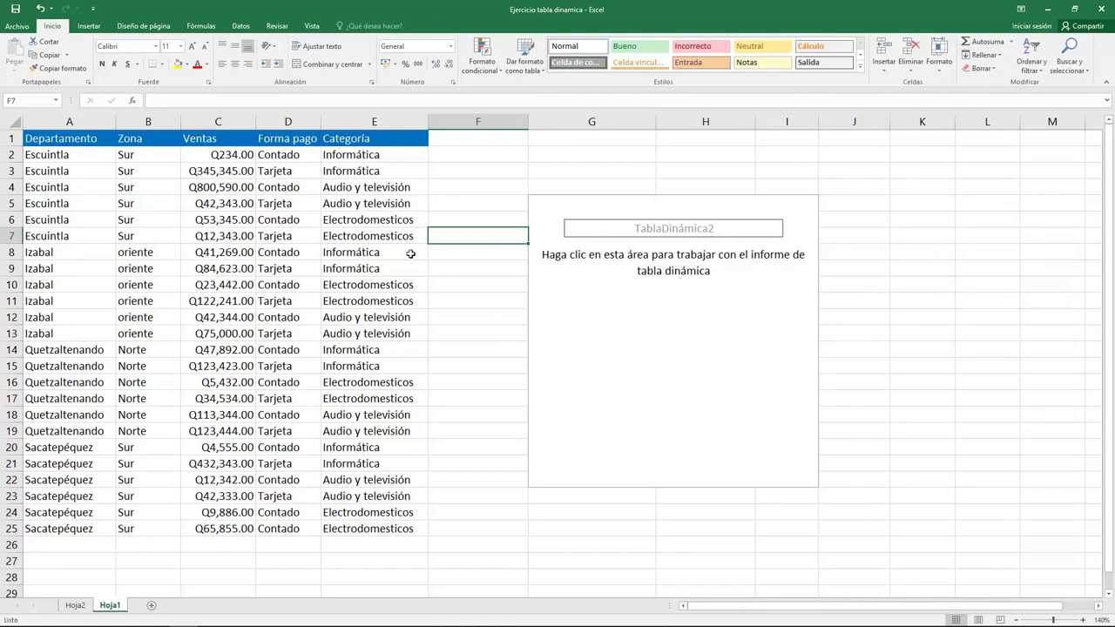
left_click(713, 320)
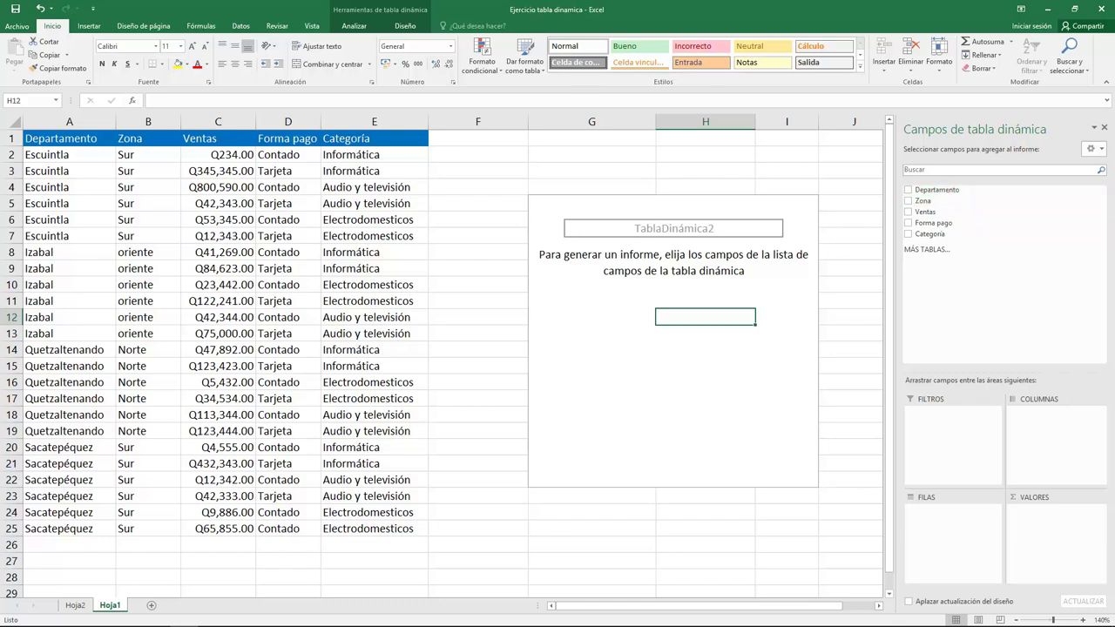
Lay out the pivot with Departamento as columns, Categoría as rows and summed Ventas as values.
left_click_drag(936, 189, 1052, 424)
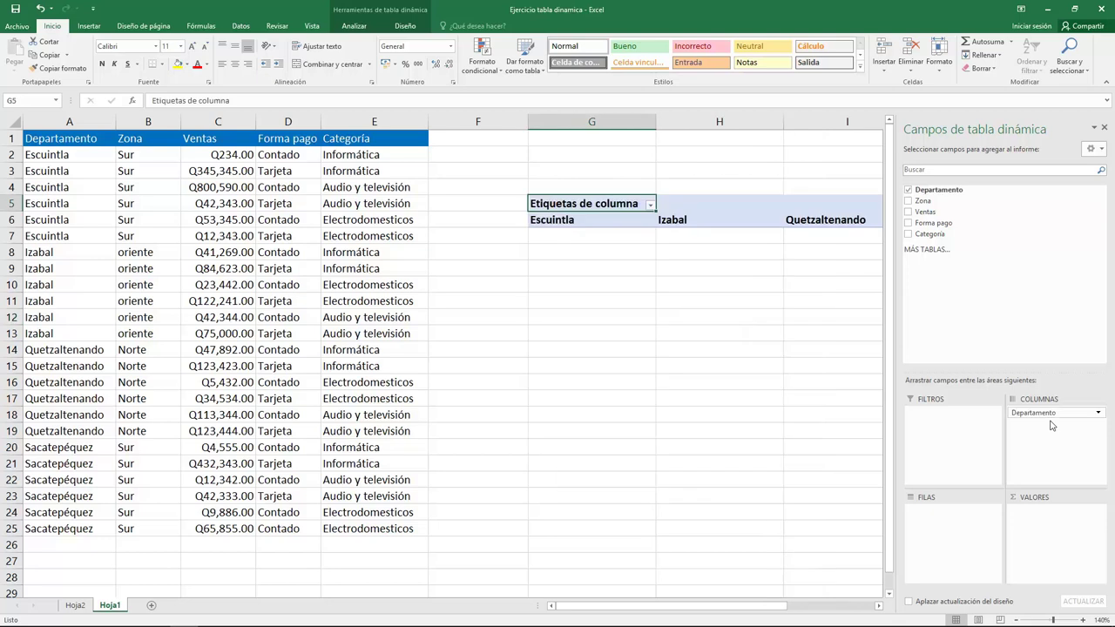
left_click_drag(655, 607, 688, 607)
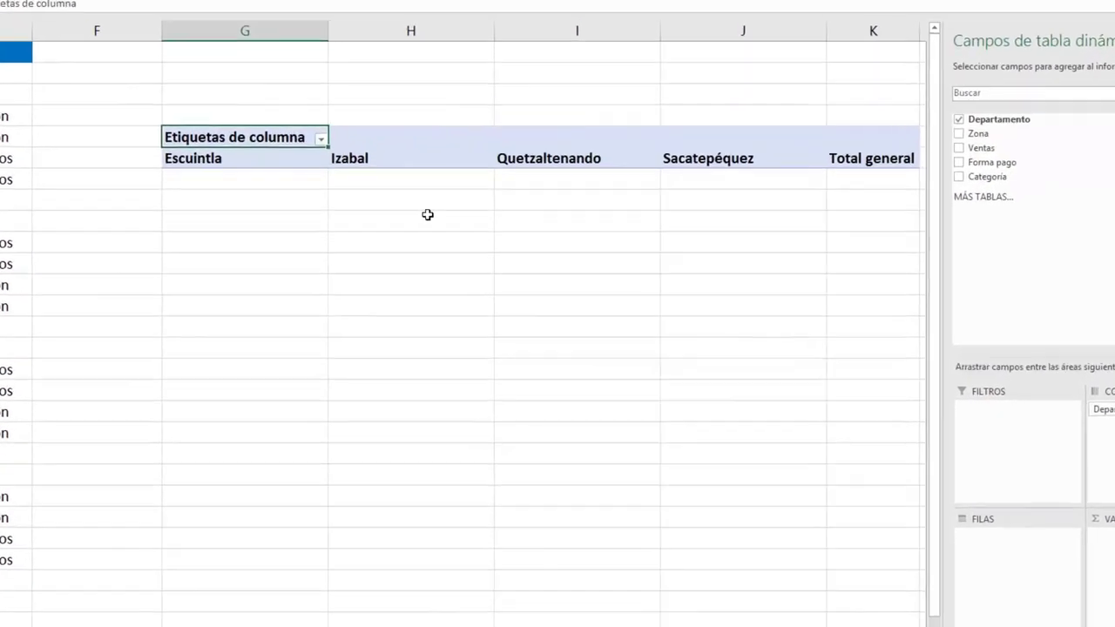
left_click_drag(154, 116, 869, 114)
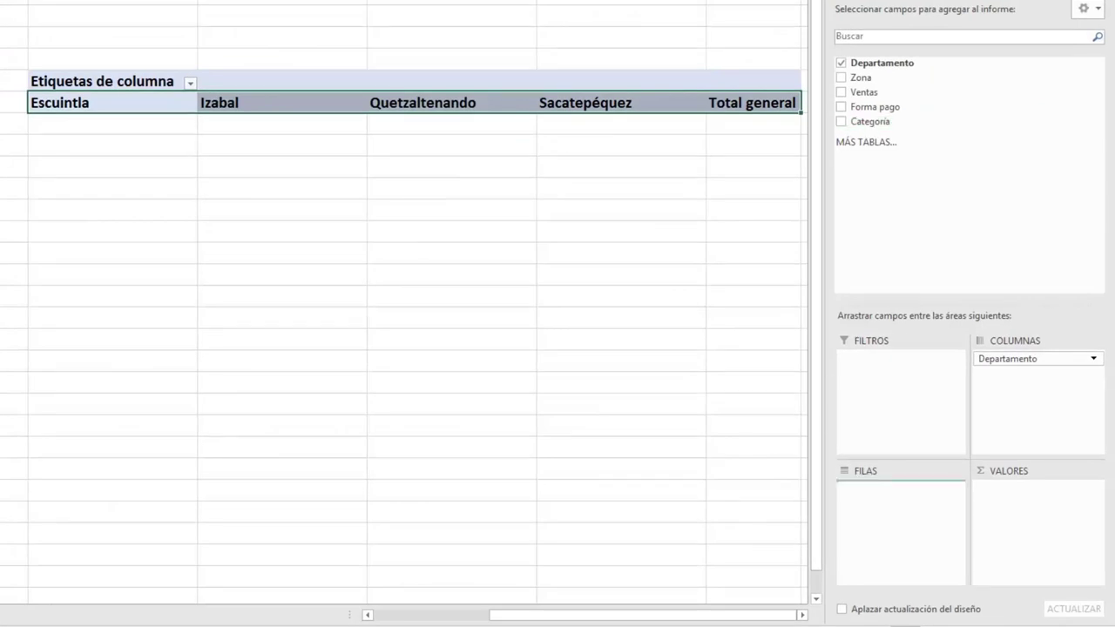
left_click_drag(870, 121, 877, 517)
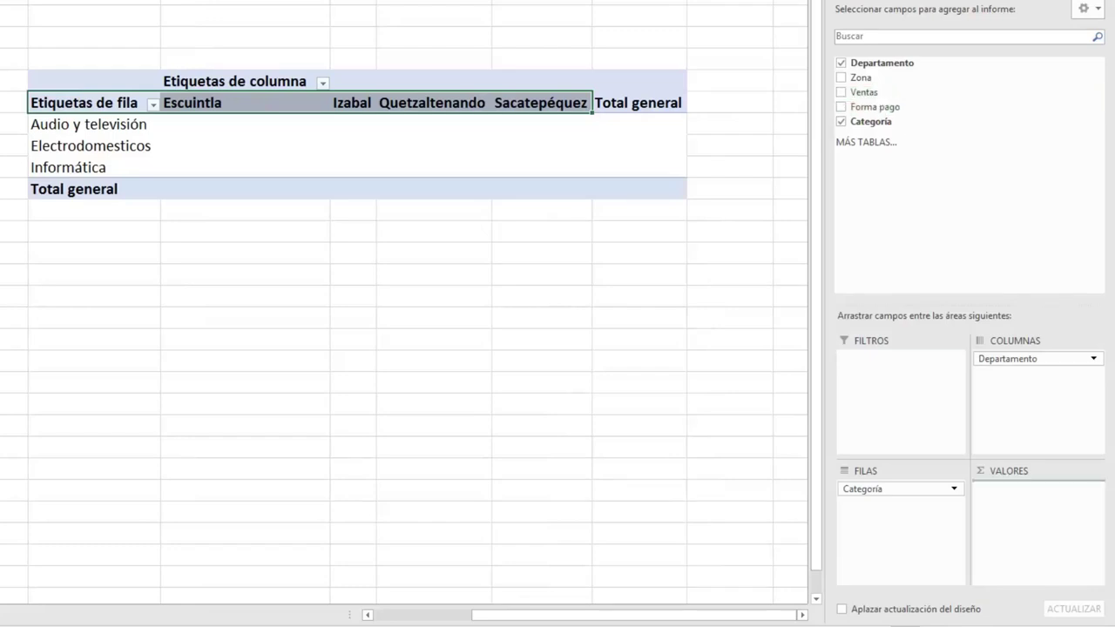
left_click_drag(1037, 383, 1020, 514)
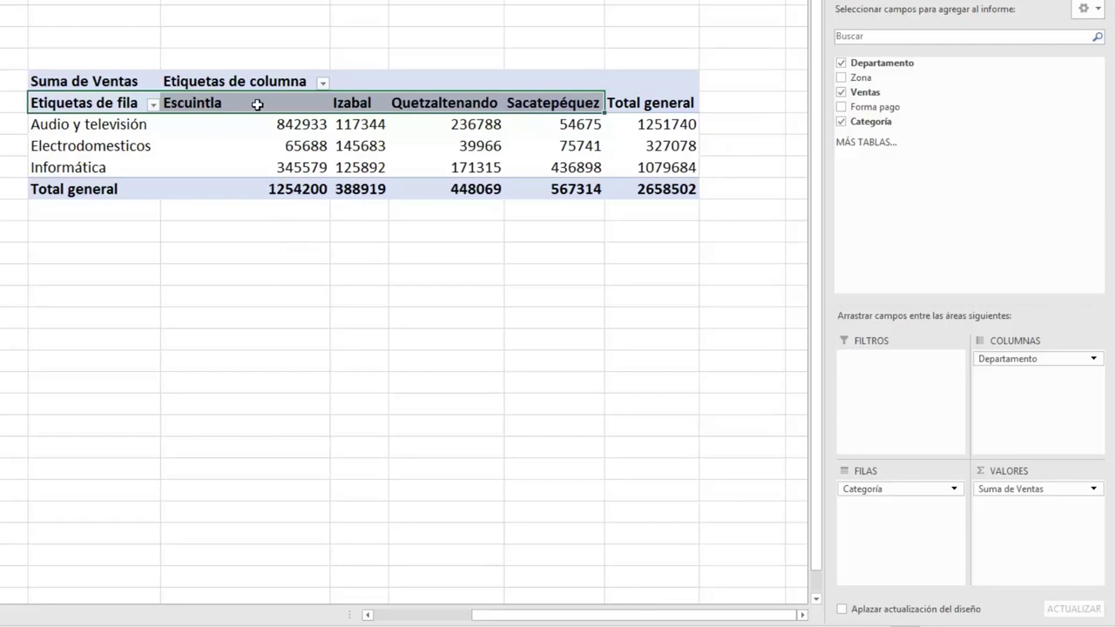
Inspect the category and department sums, then open the Etiquetas de fila sort and filter menu.
left_click(70, 124)
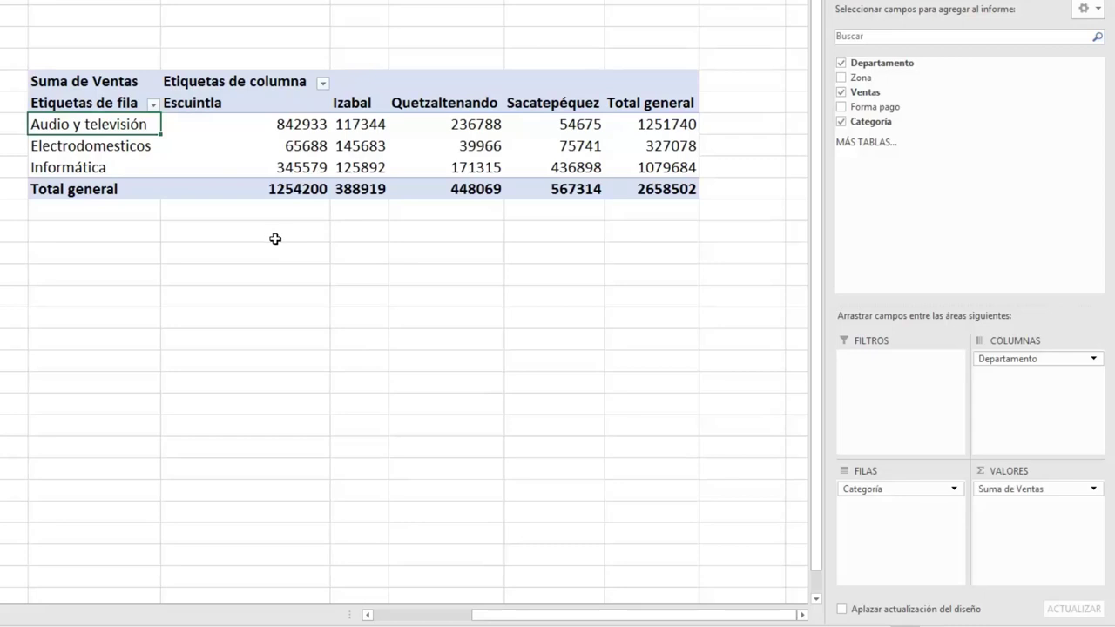
left_click_drag(283, 123, 292, 185)
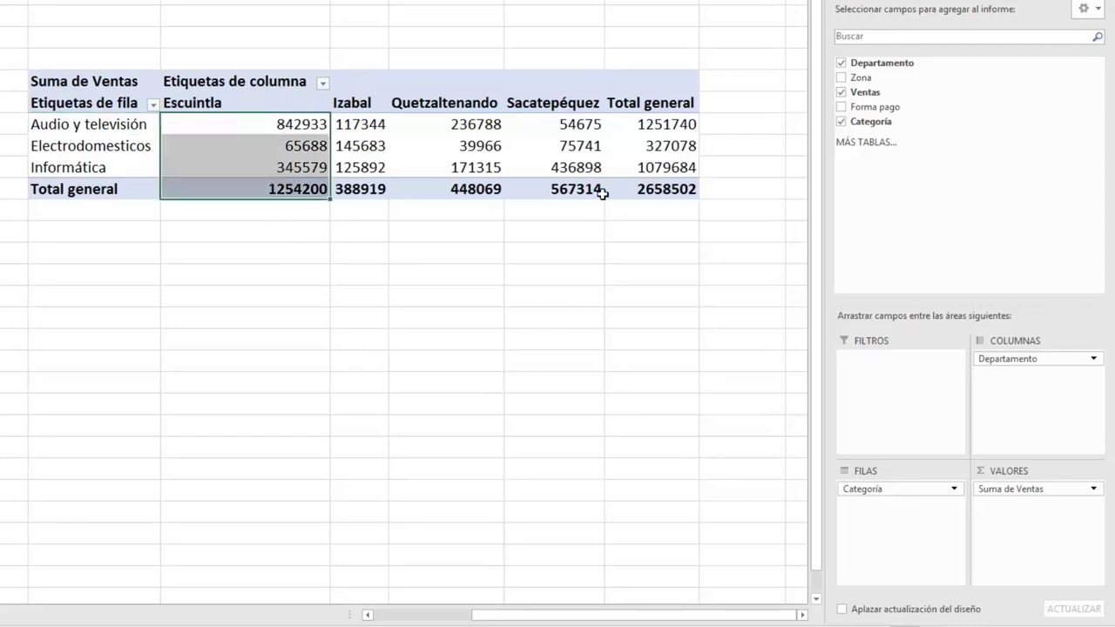
left_click(653, 188)
left_click(663, 271)
left_click(543, 214)
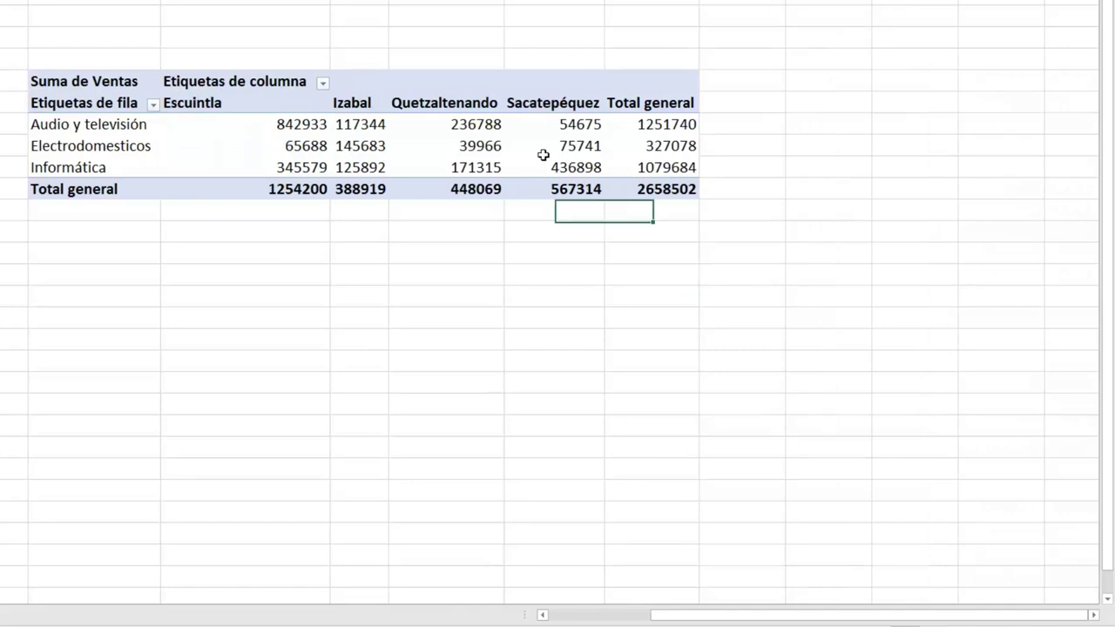
left_click(566, 145)
left_click(207, 137)
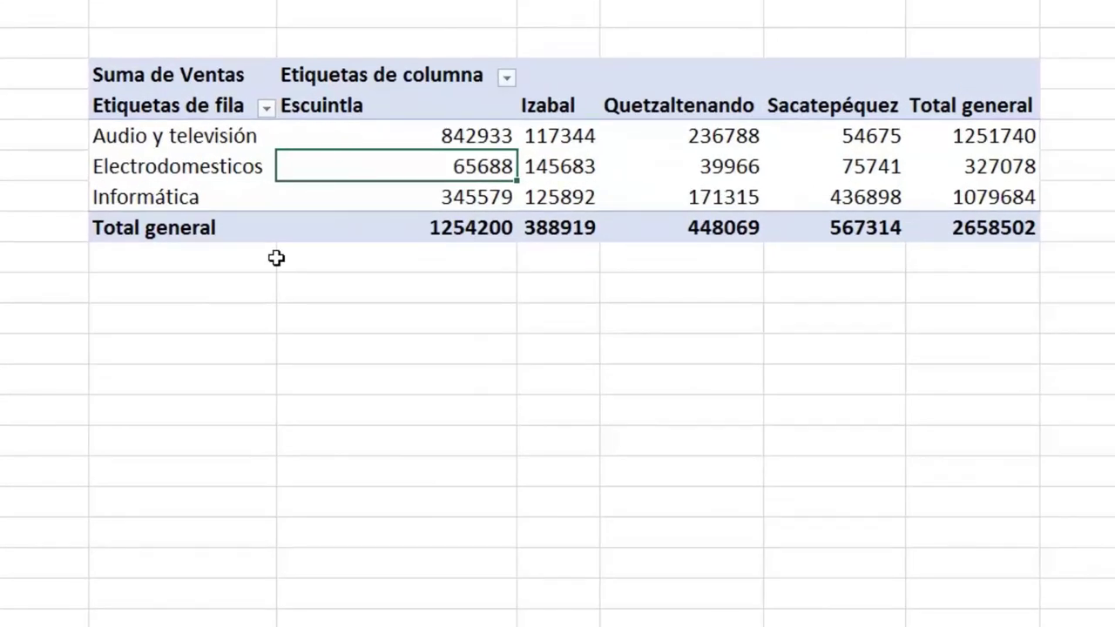
left_click(185, 155)
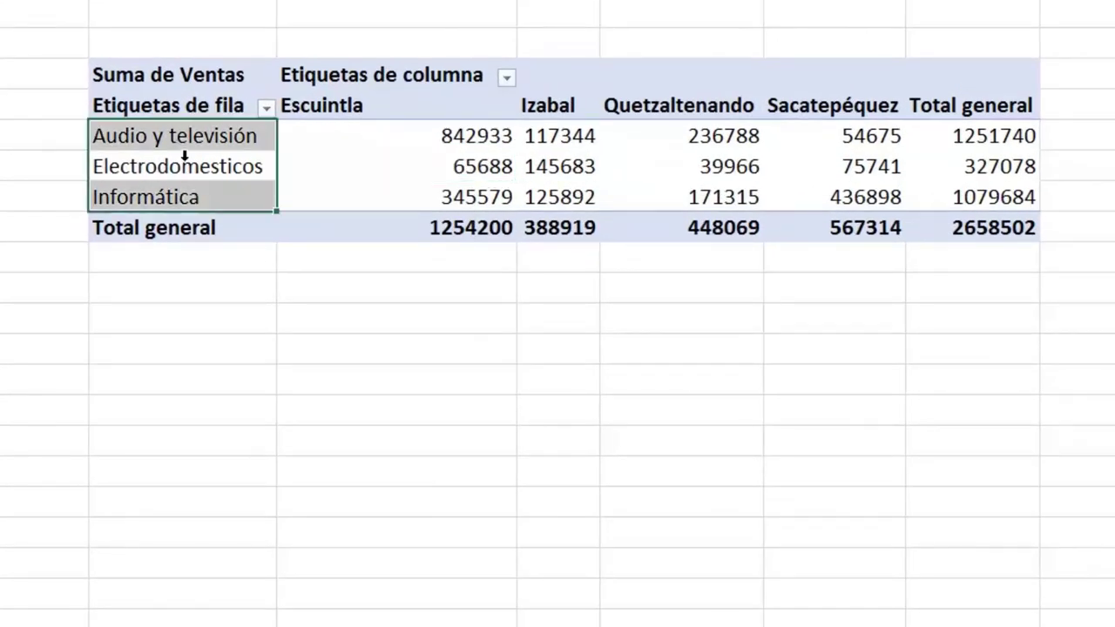
left_click(265, 108)
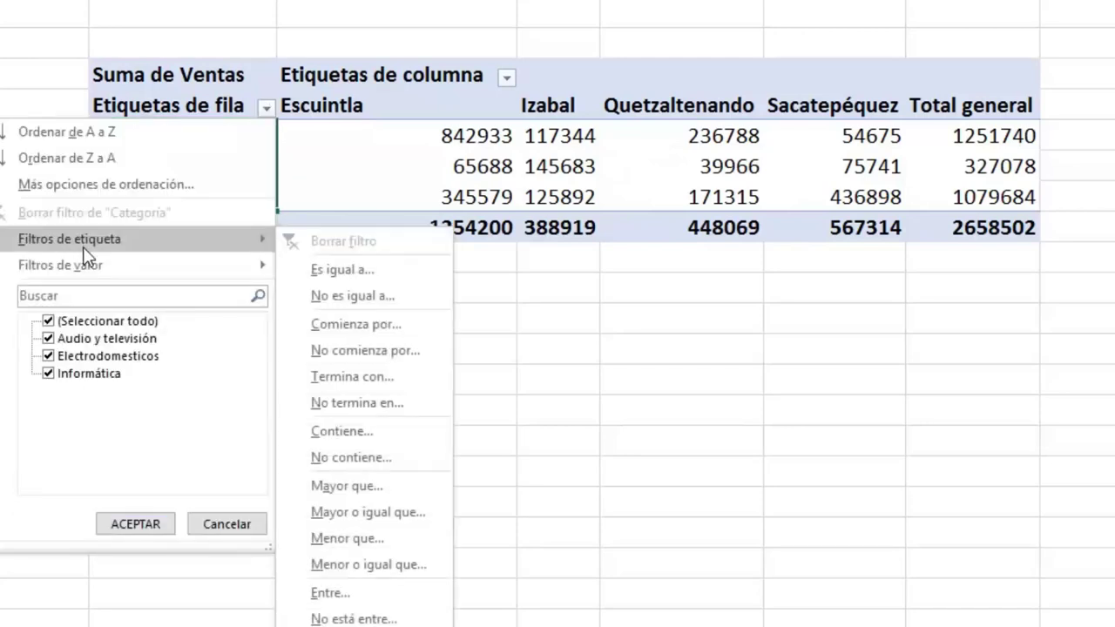
Filter the category rows to exclude Informática.
left_click(48, 356)
left_click(48, 356)
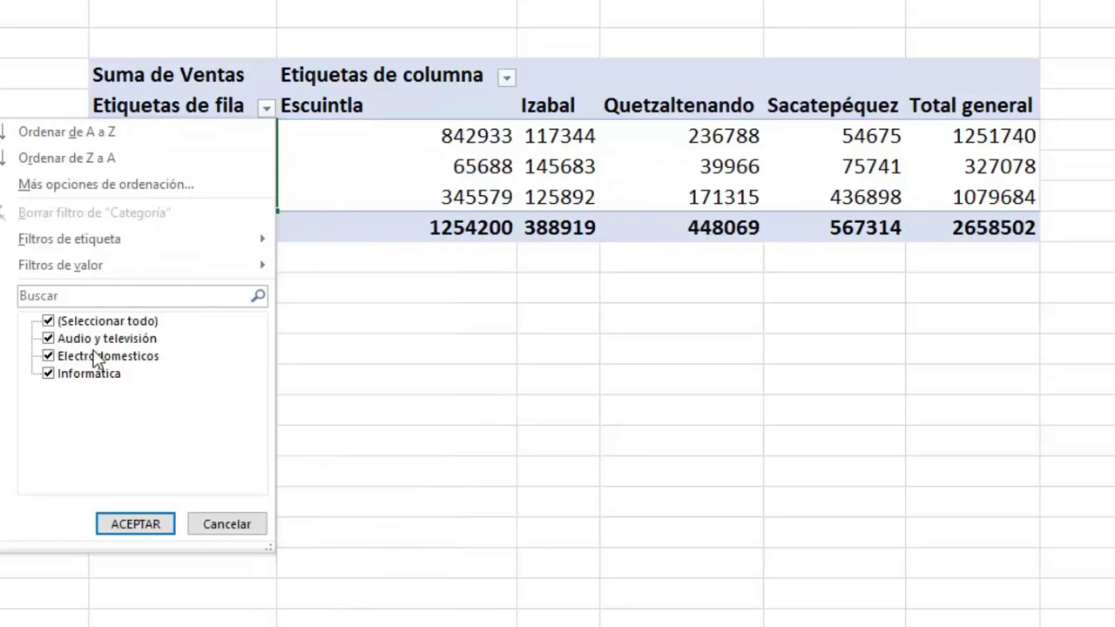
left_click(48, 374)
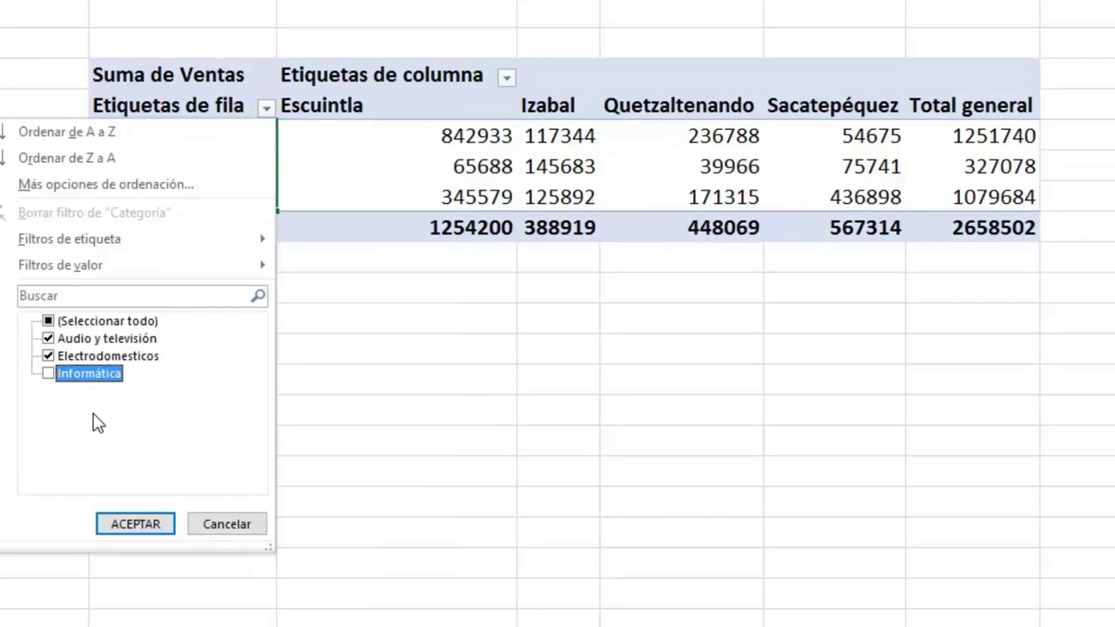
left_click(127, 526)
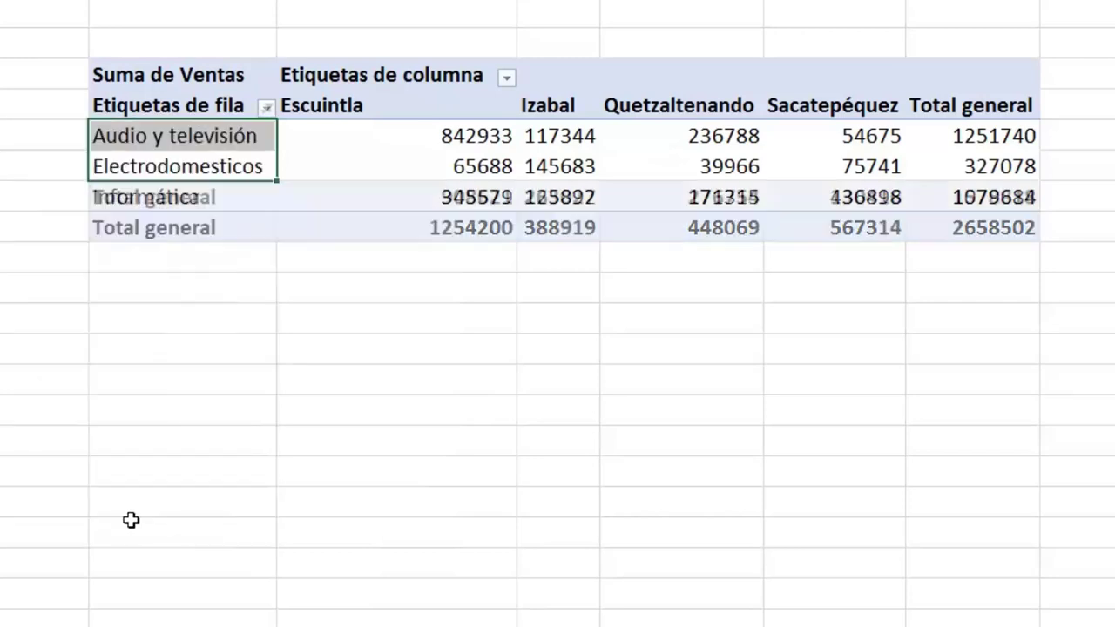
Leave the department filter unchanged and restore Informática to the category rows.
left_click(506, 79)
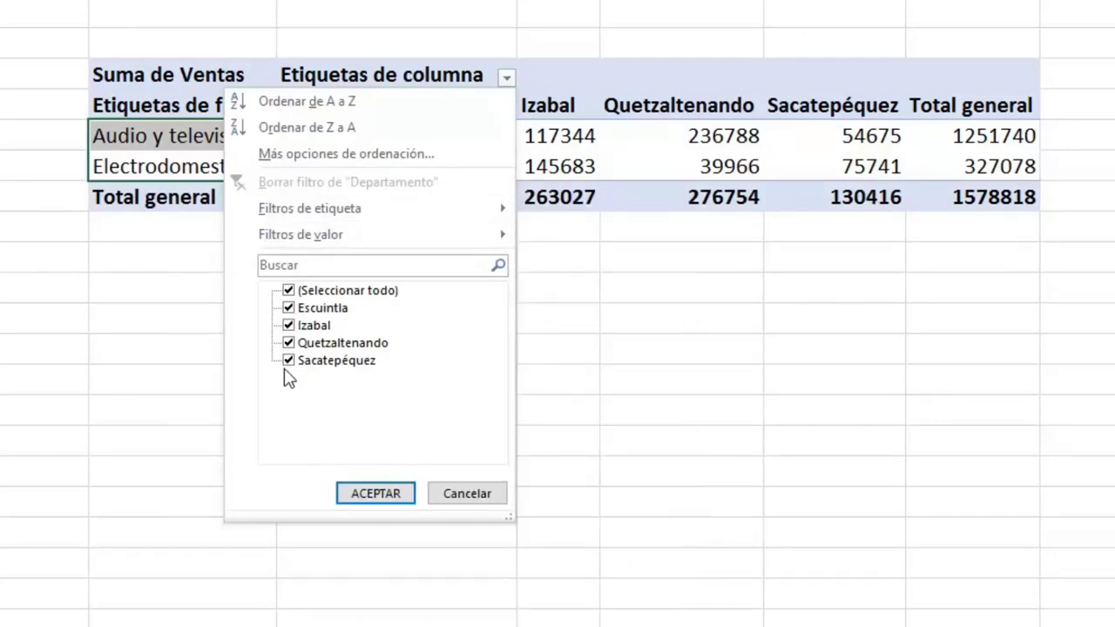
left_click(386, 494)
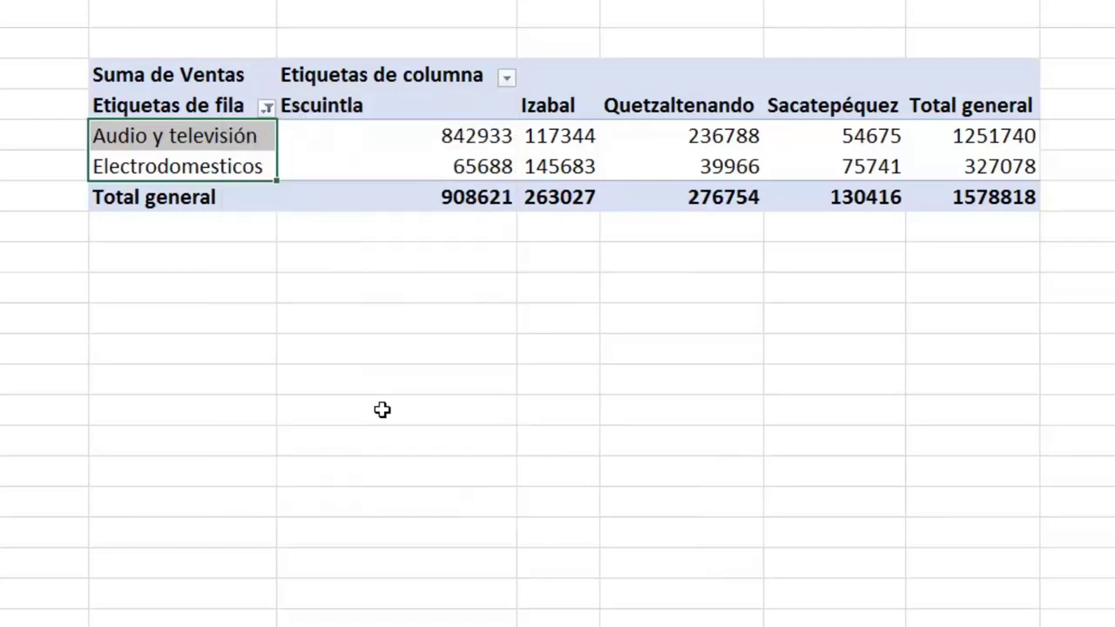
left_click(266, 107)
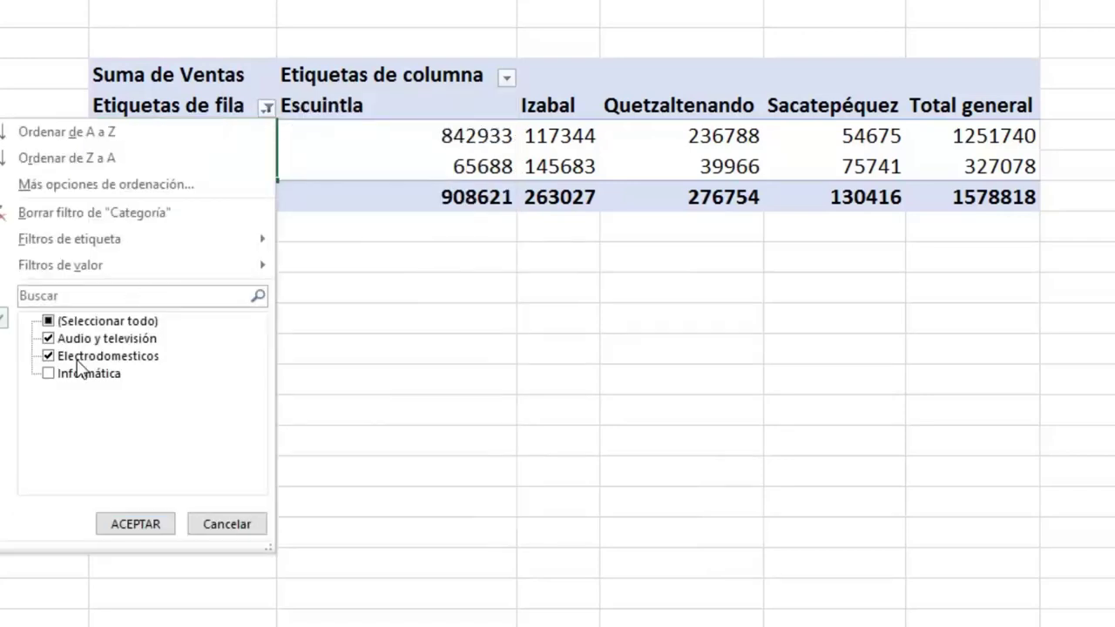
left_click(48, 374)
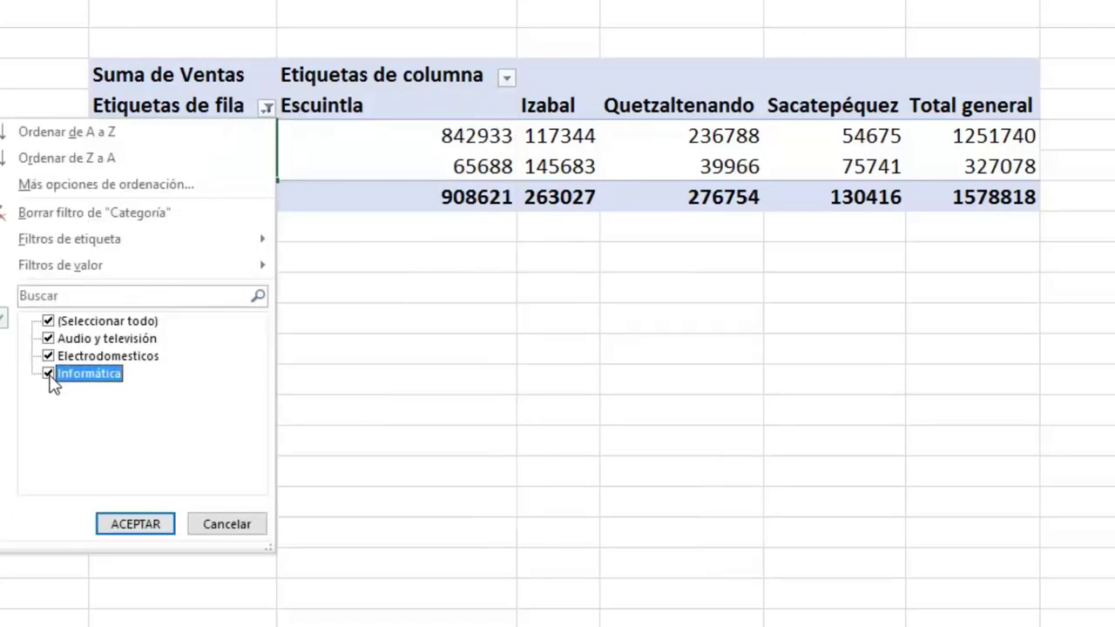
left_click(135, 525)
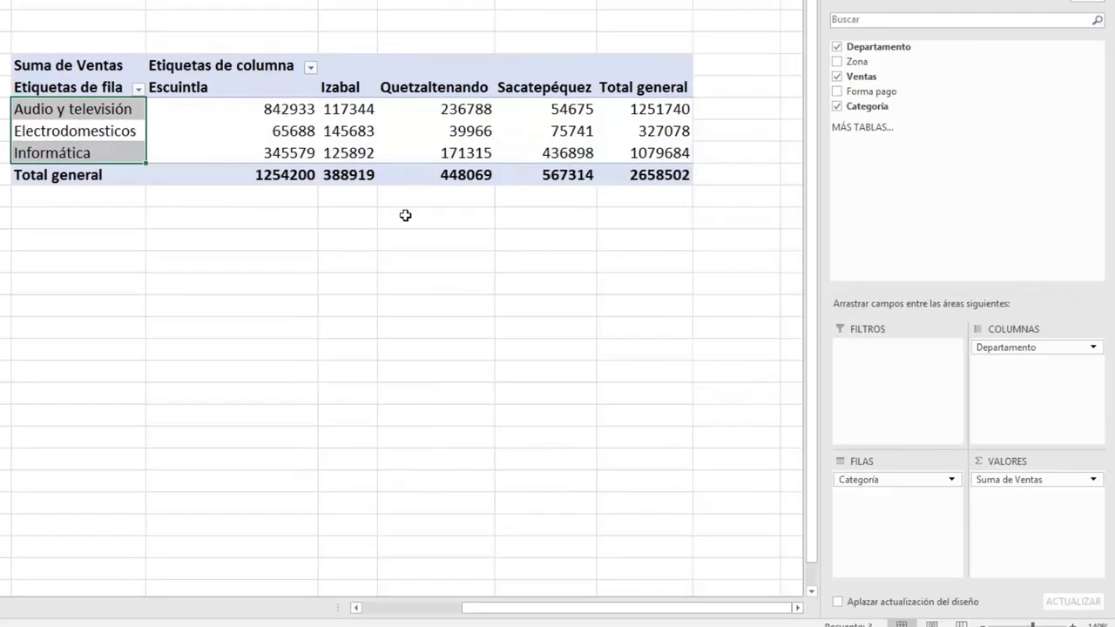
left_click(1076, 480)
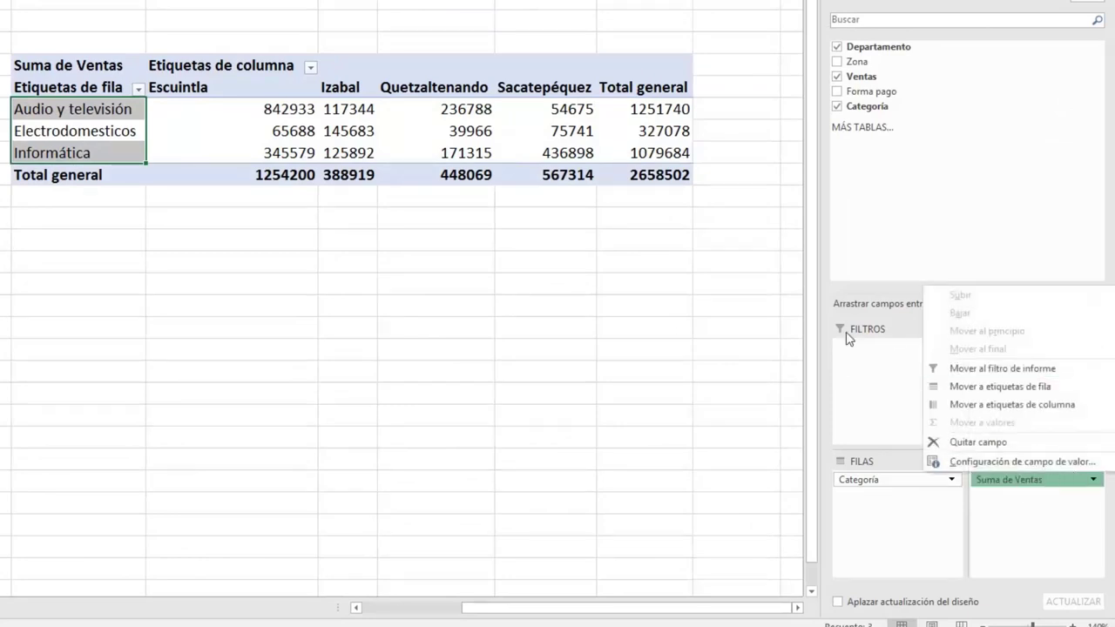
left_click(1028, 463)
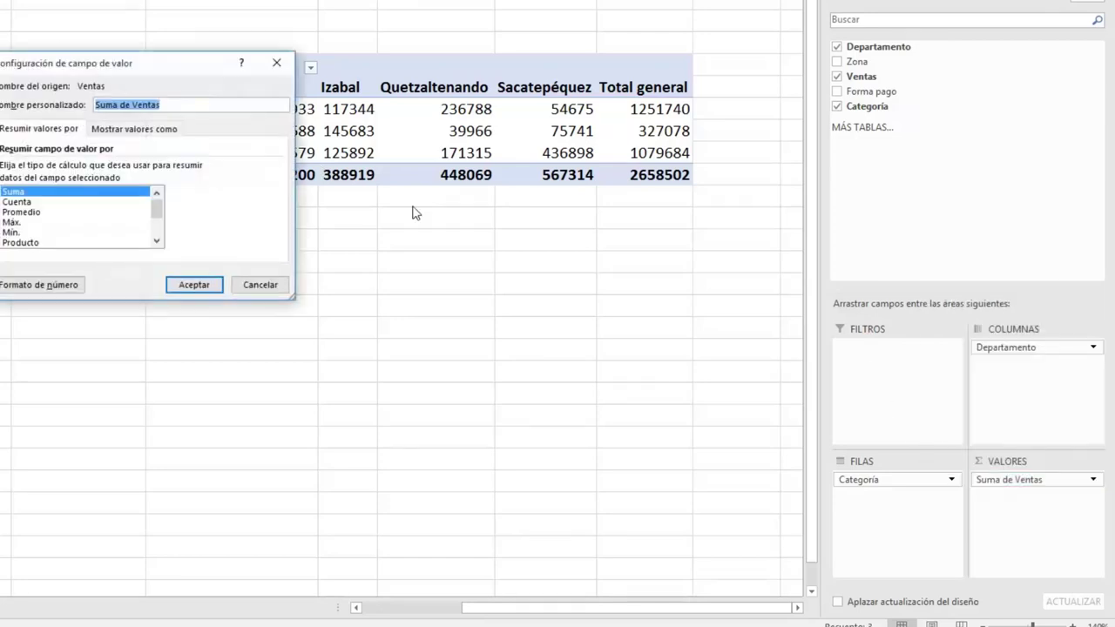
left_click_drag(150, 76, 270, 223)
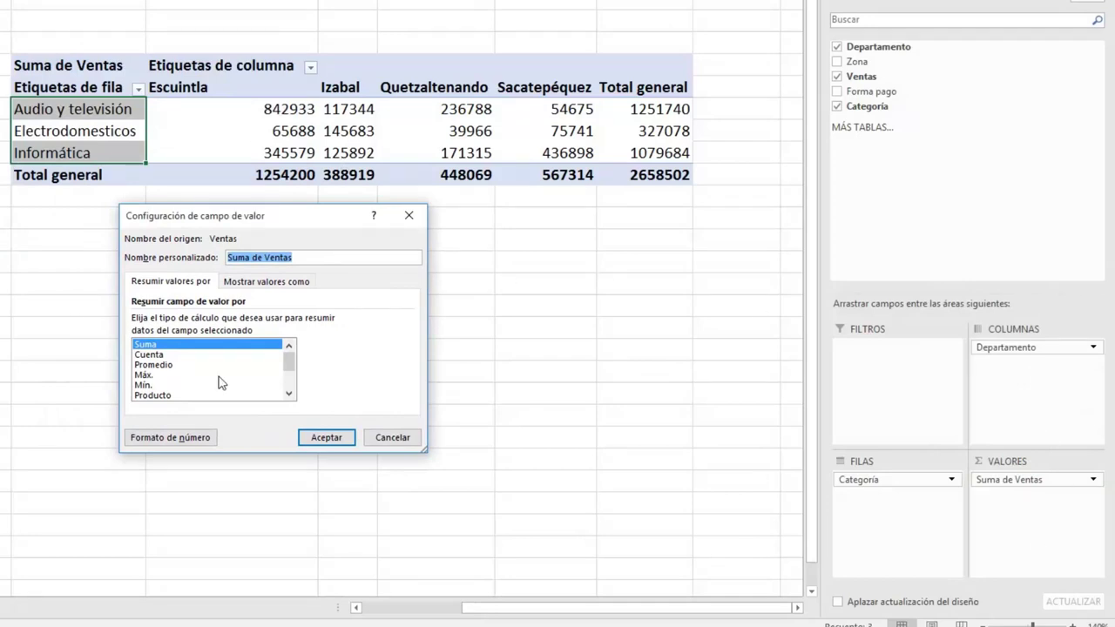
left_click(152, 366)
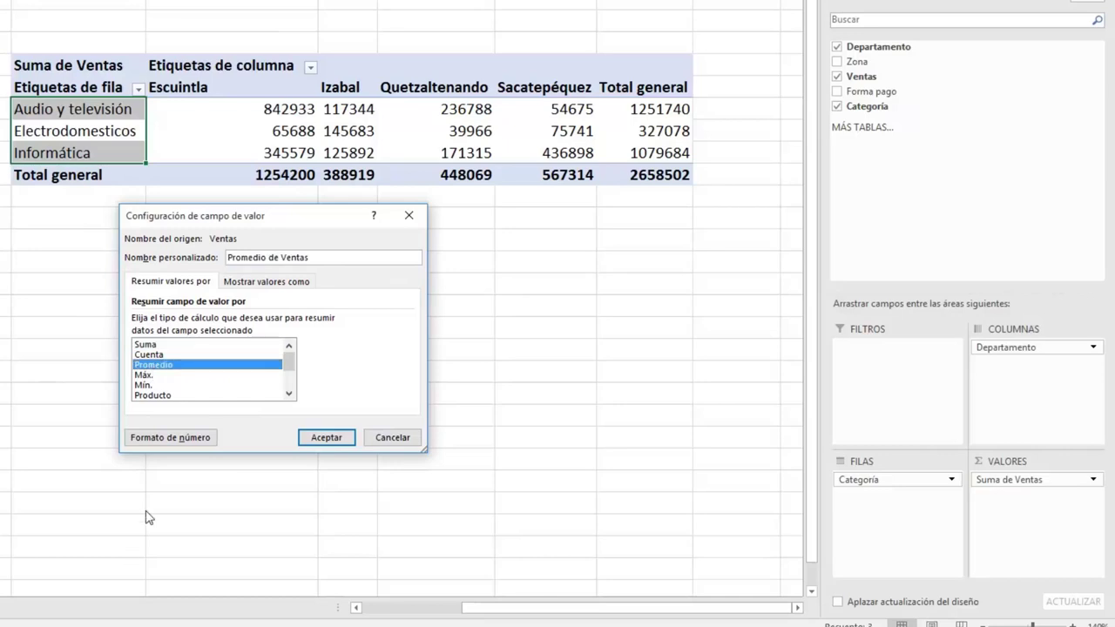
left_click(152, 377)
left_click(151, 386)
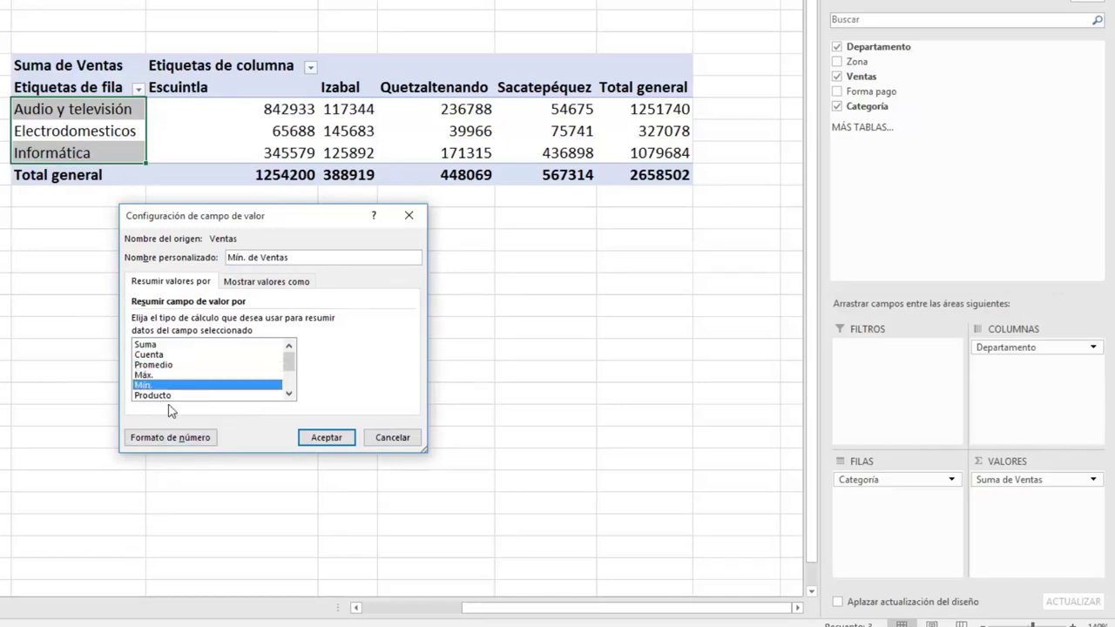
left_click(161, 346)
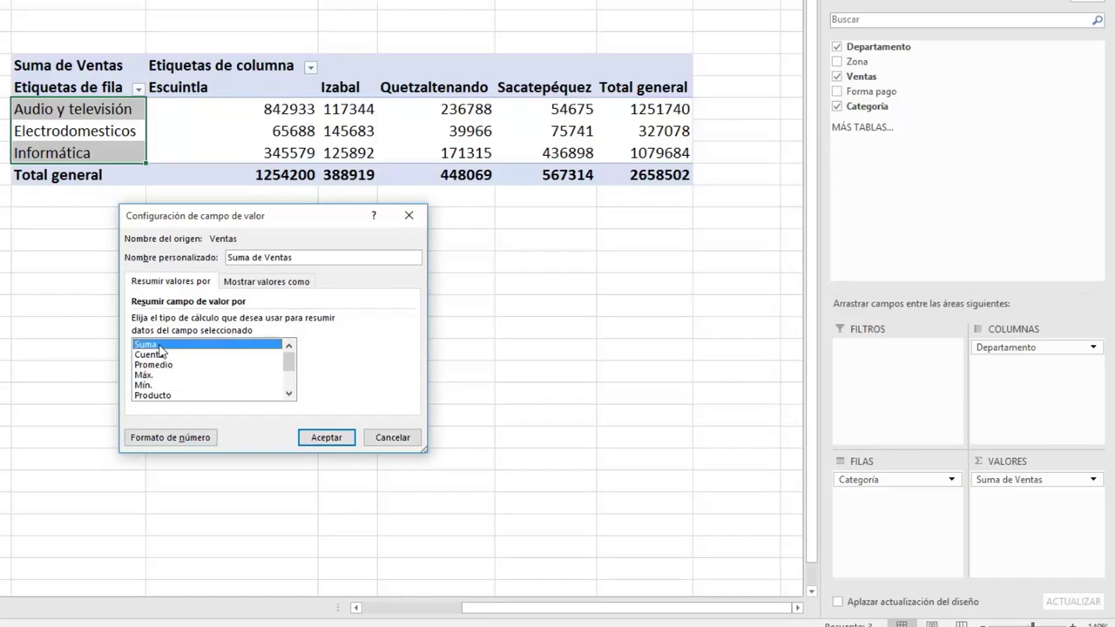
left_click(326, 438)
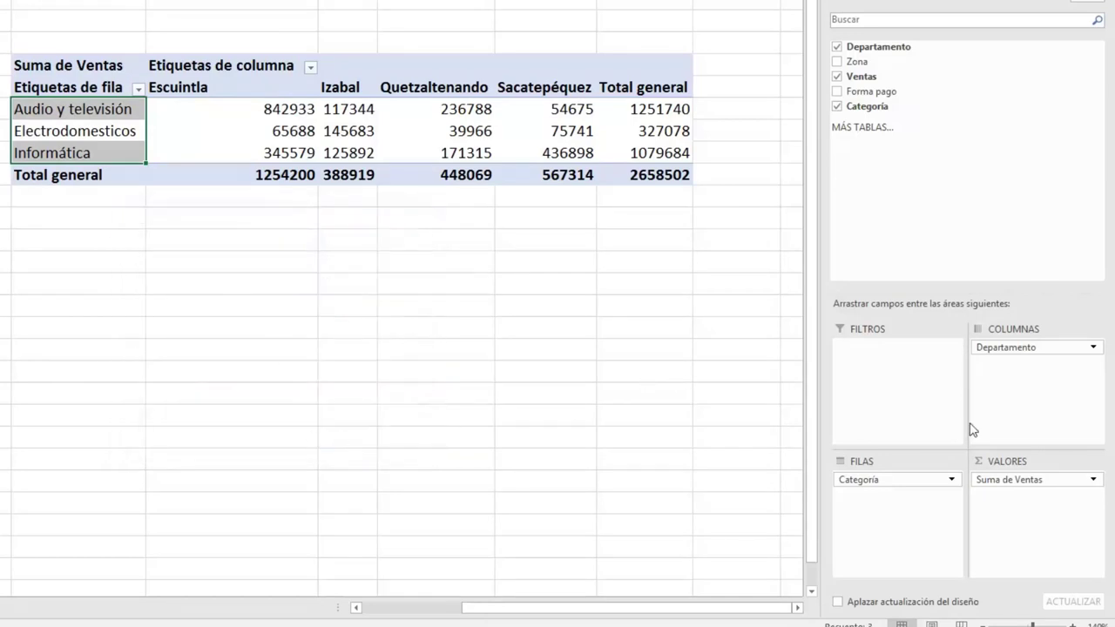
Review the Ventas amounts in column C, then return to a cell in the pivot table.
left_click(1046, 479)
left_click(552, 129)
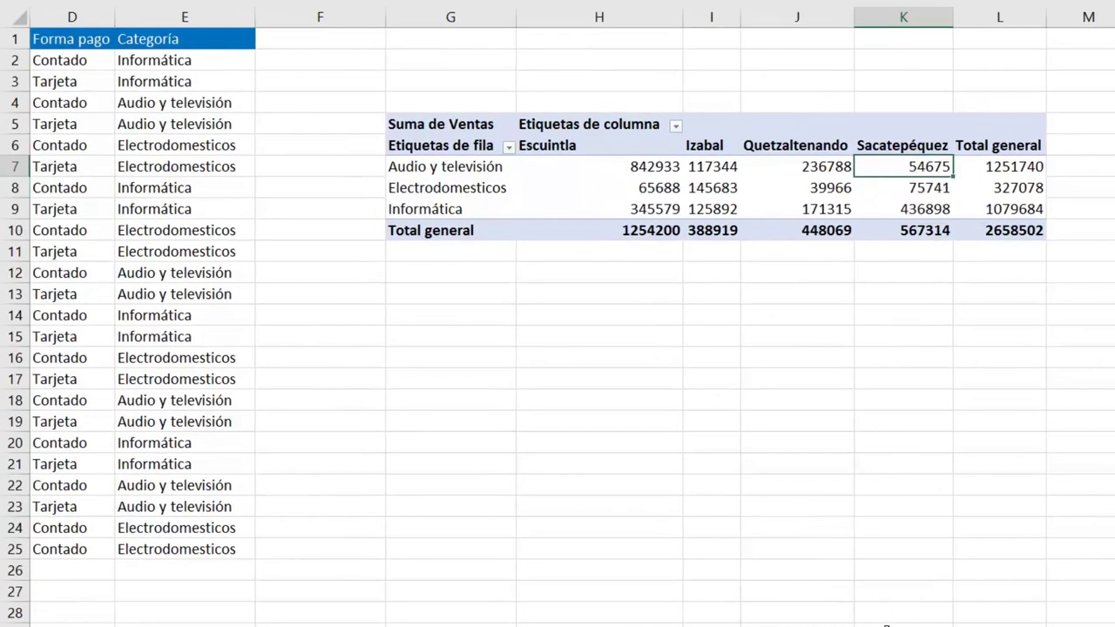
scroll(557, 314, "left", 3)
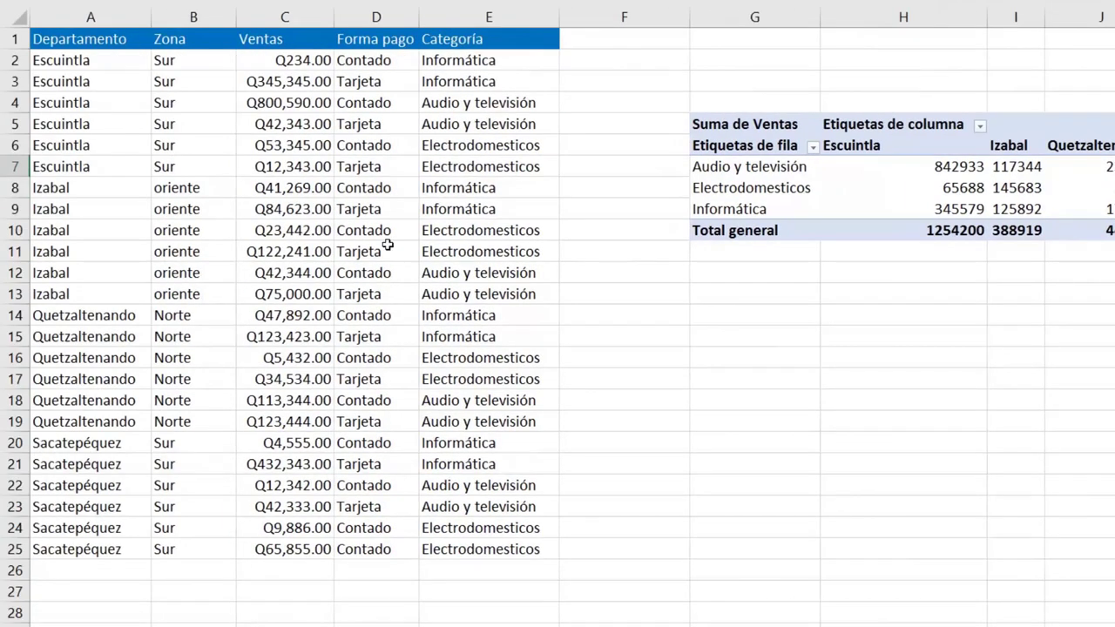
mouse_move(275, 61)
left_mouse_down()
mouse_move(278, 353)
mouse_move(267, 549)
left_mouse_up()
scroll(913, 456, "right", 3)
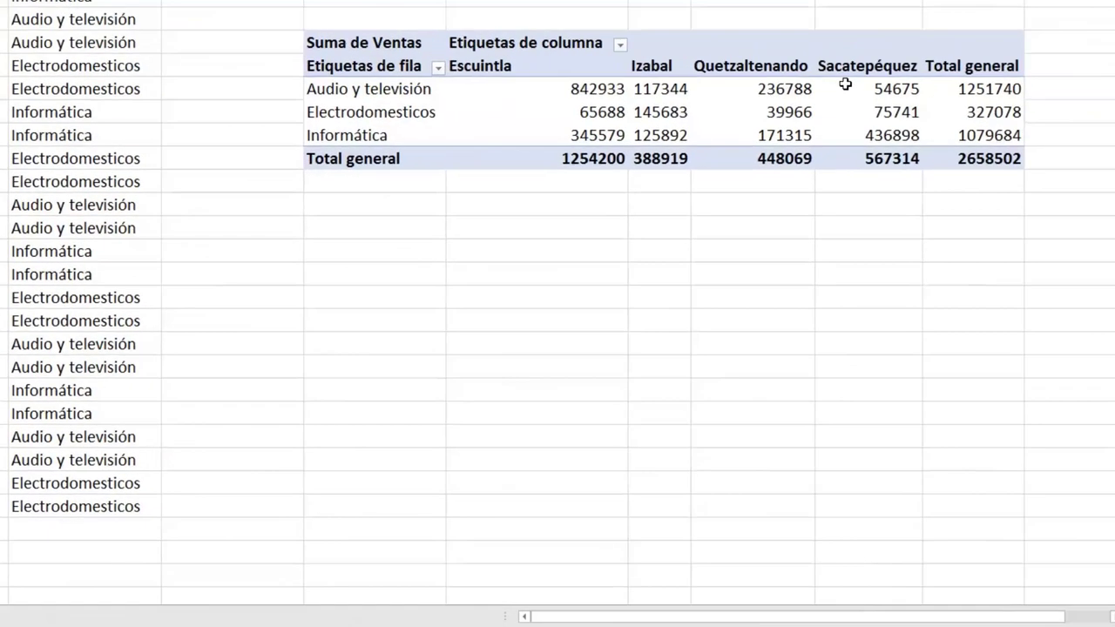
left_click(845, 83)
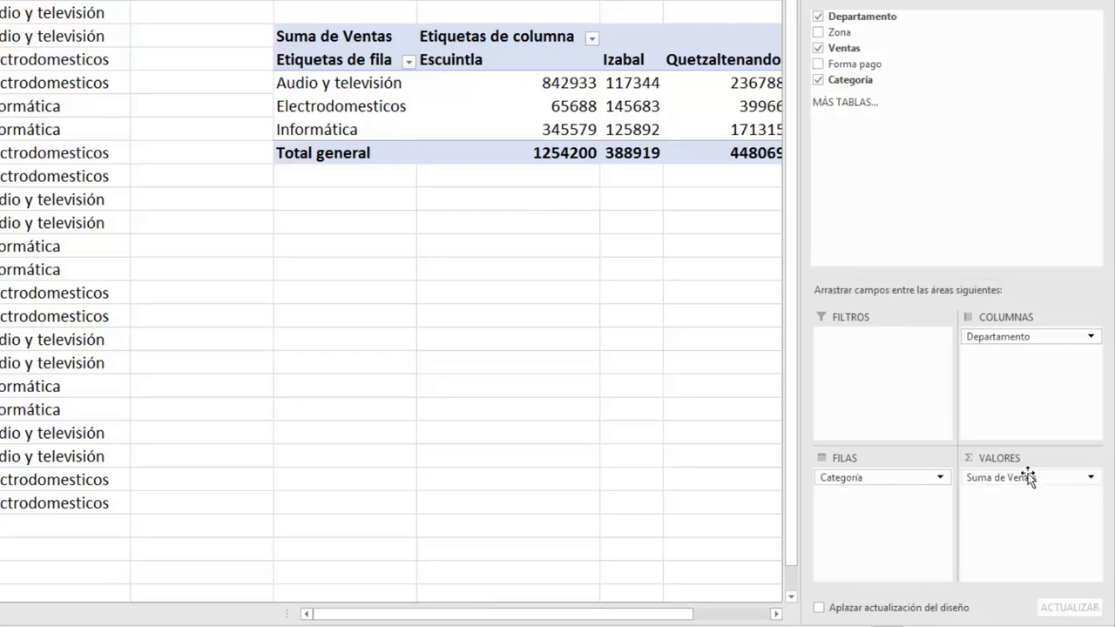
Format the Suma de Ventas values as Moneda with the Q symbol and two decimals.
left_click(1067, 481)
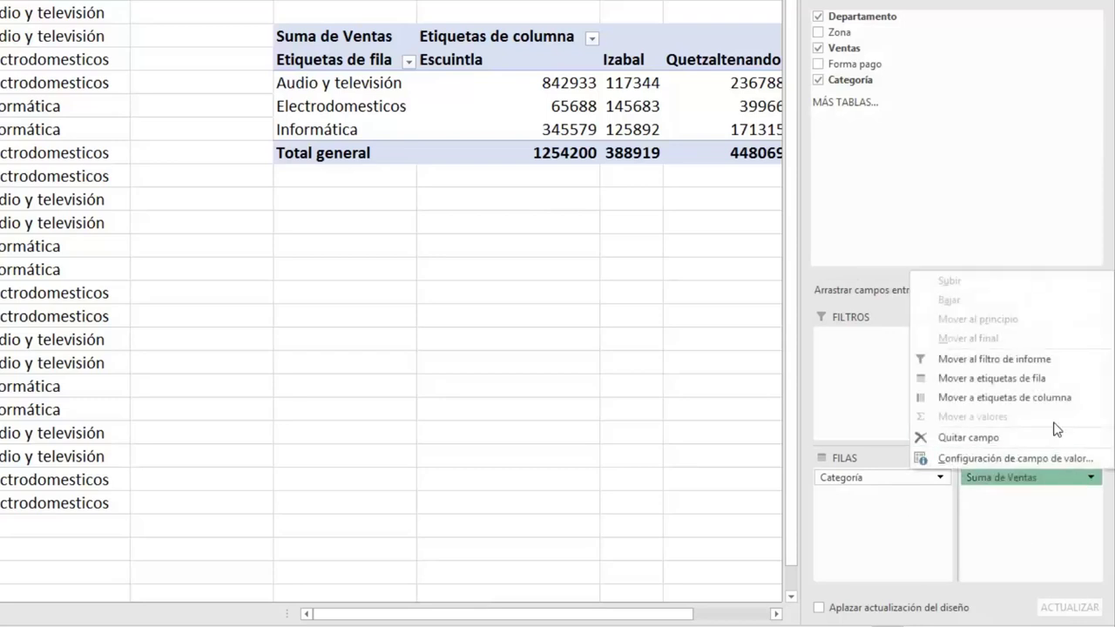
left_click(995, 457)
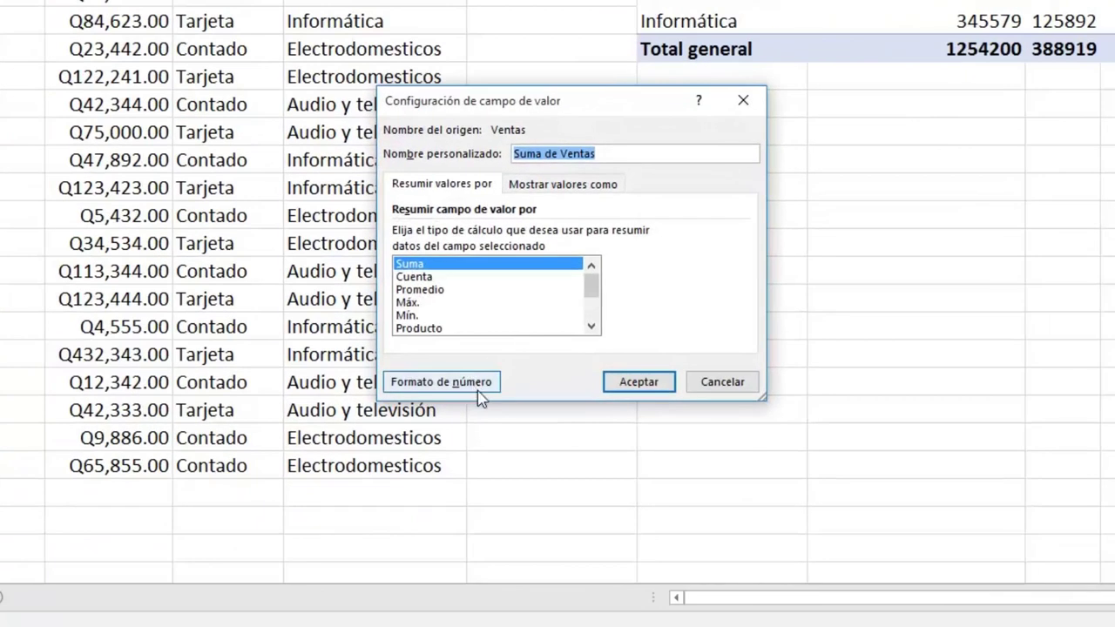
left_click(477, 389)
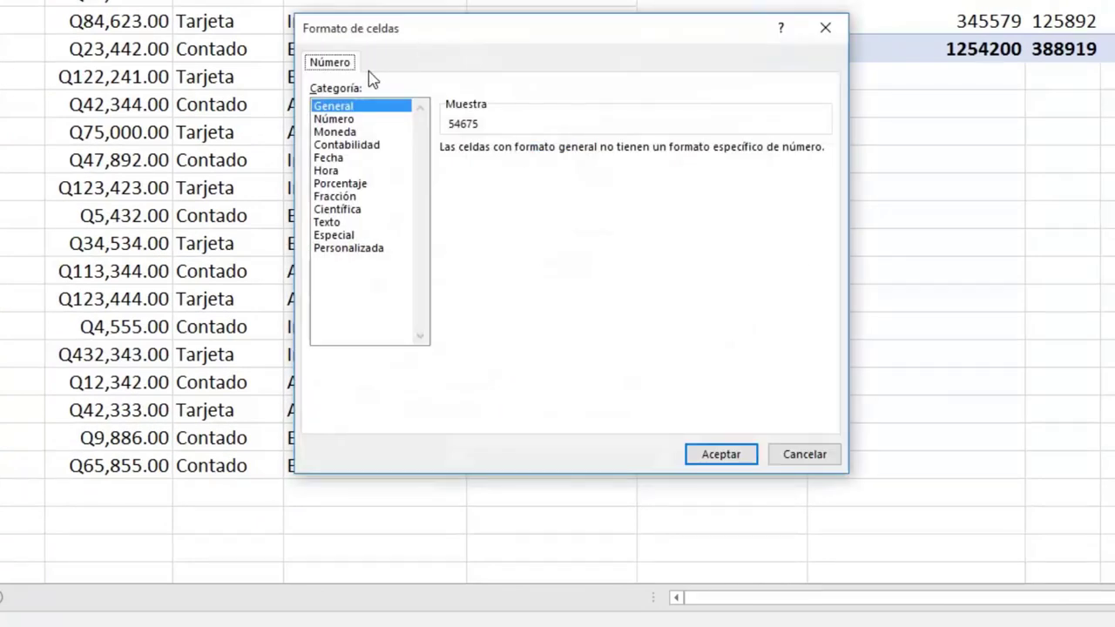
left_click(336, 131)
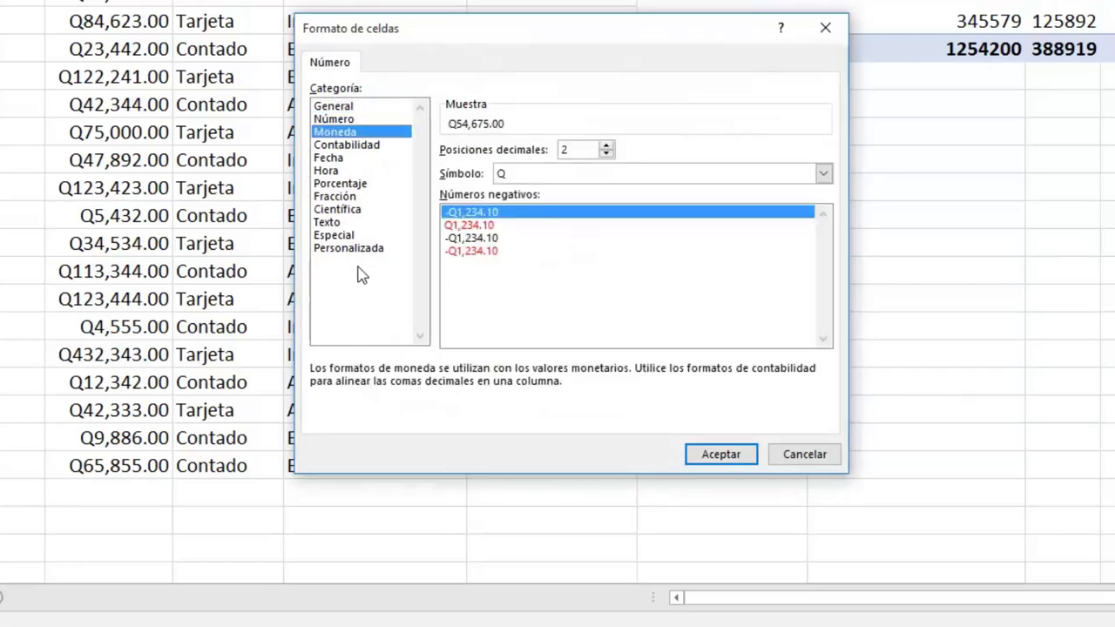
left_click(713, 457)
left_click(646, 391)
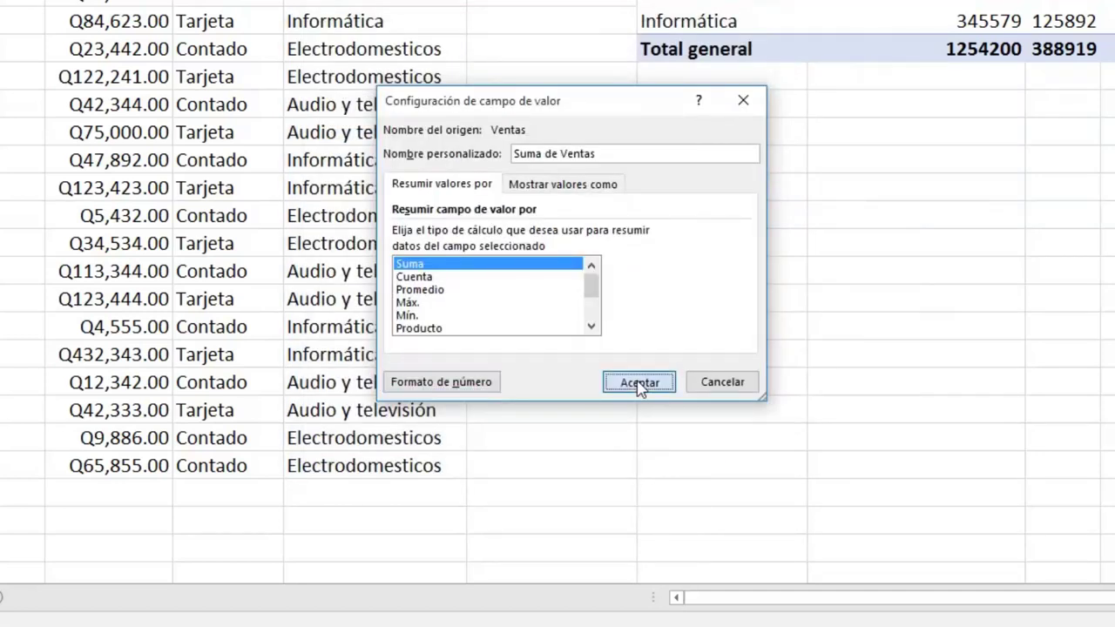
scroll(492, 340, "right", 3)
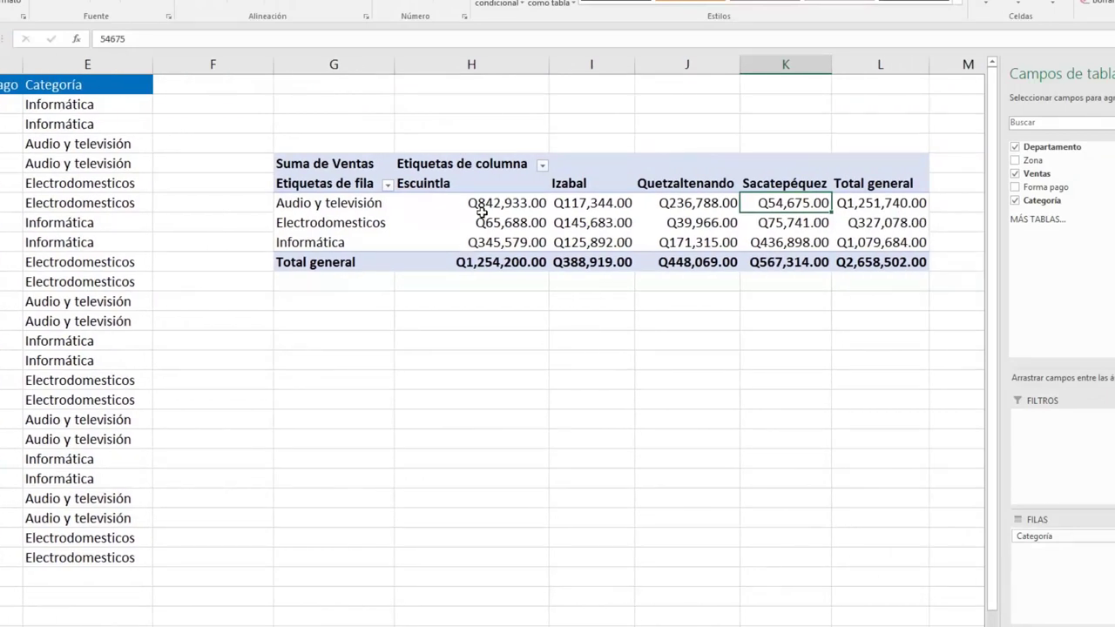
left_click(490, 211)
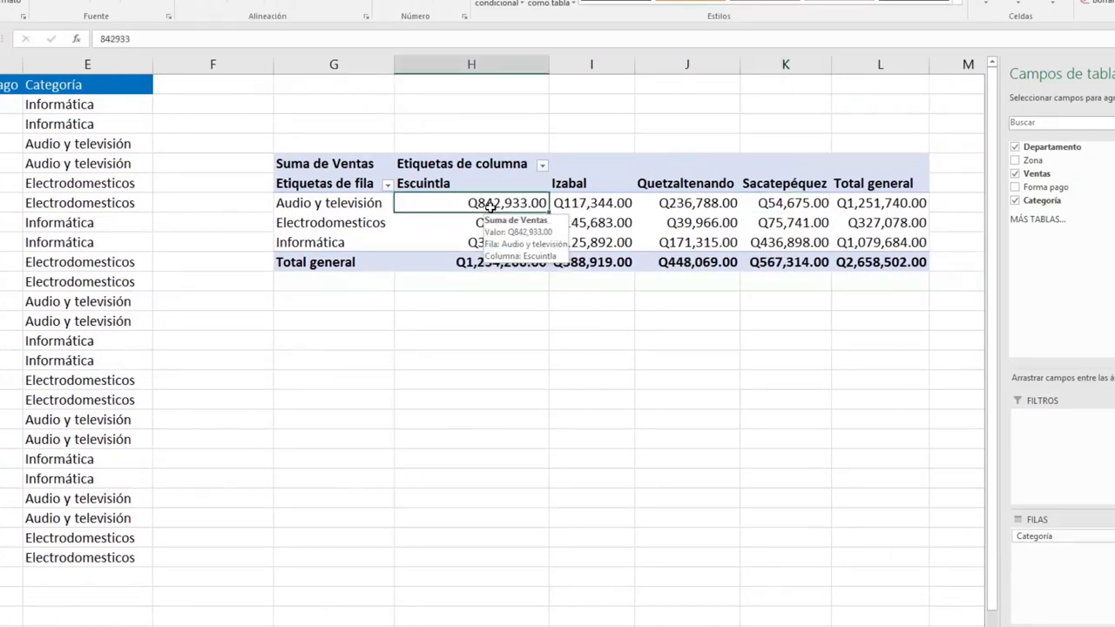
Select the whole pivot table and open the Dar formato como tabla style gallery.
left_click(591, 501)
mouse_move(888, 274)
left_mouse_down()
mouse_move(662, 276)
mouse_move(363, 182)
left_mouse_up()
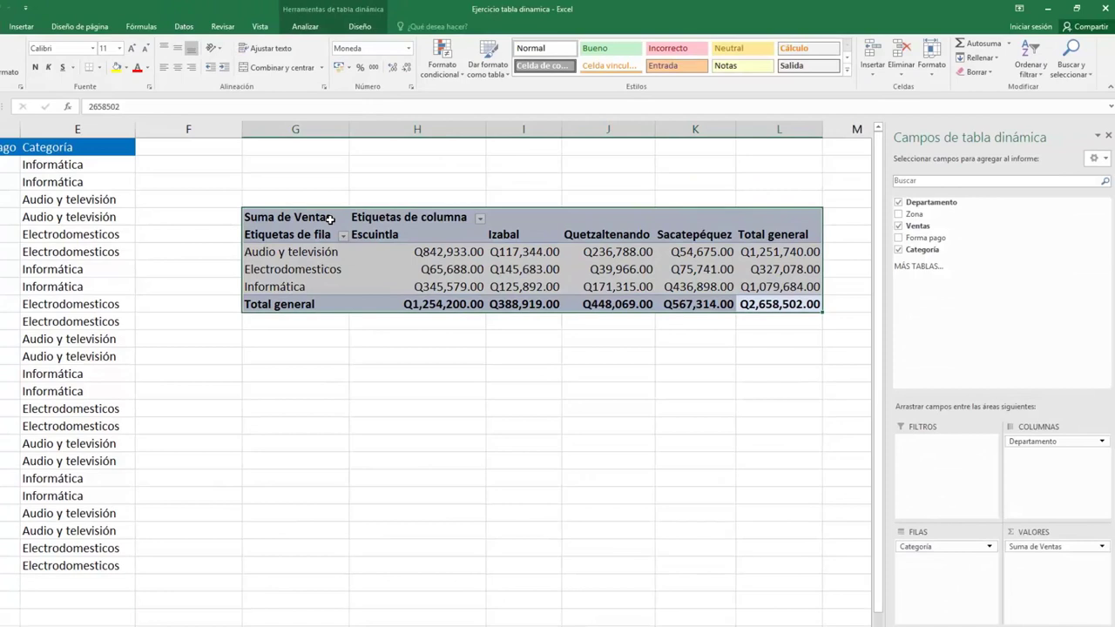
left_click(494, 75)
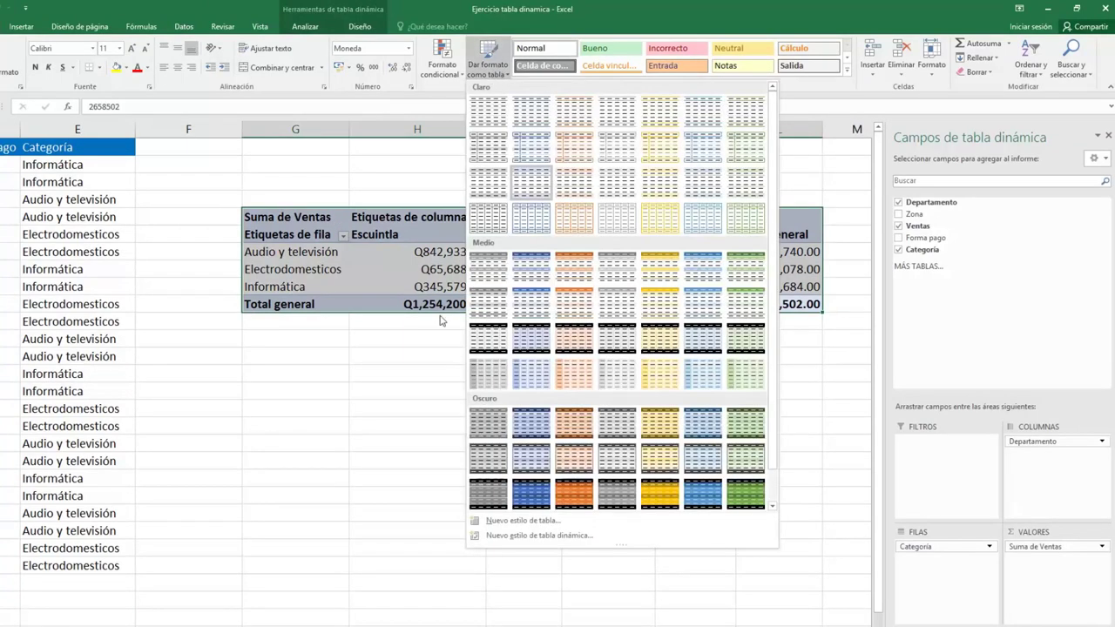